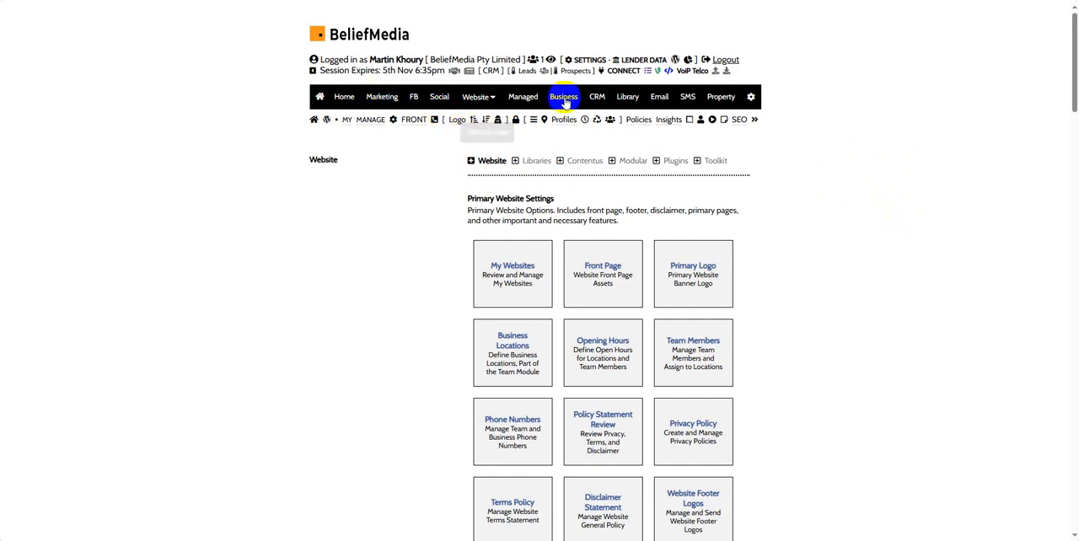
- Open the system image settings from the general account settings
left_click(751, 98)
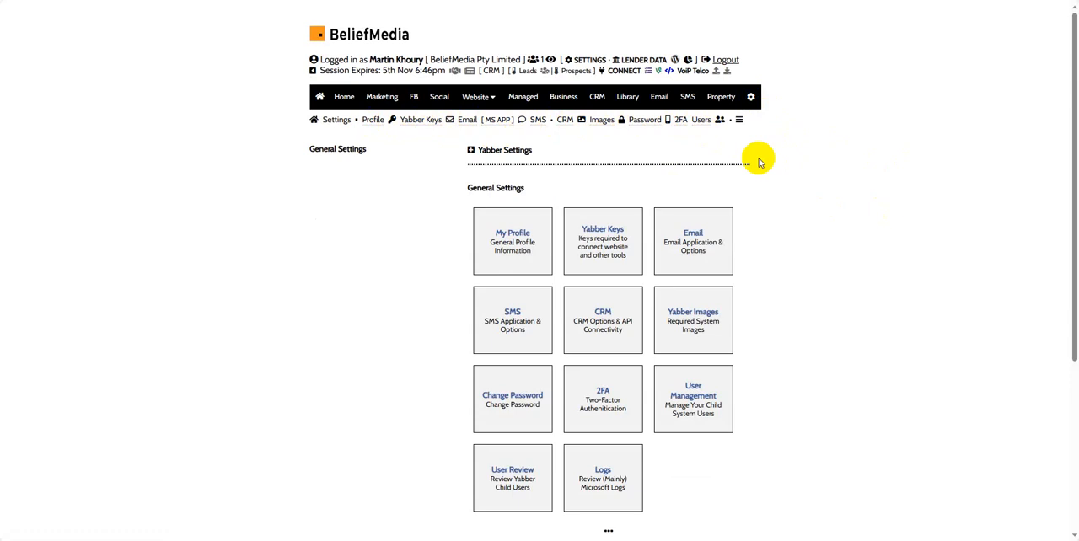
left_click(600, 123)
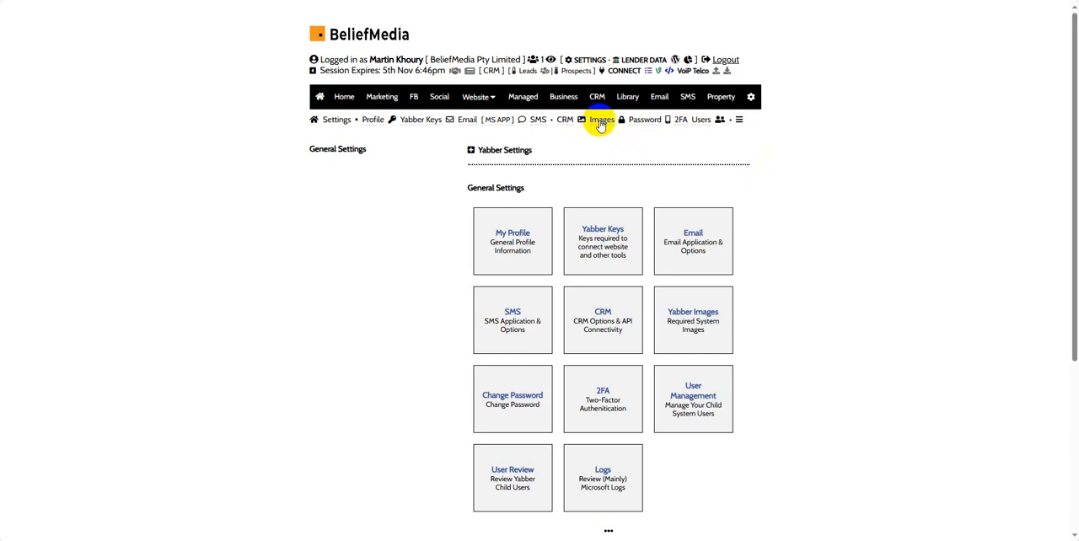
left_click(601, 123)
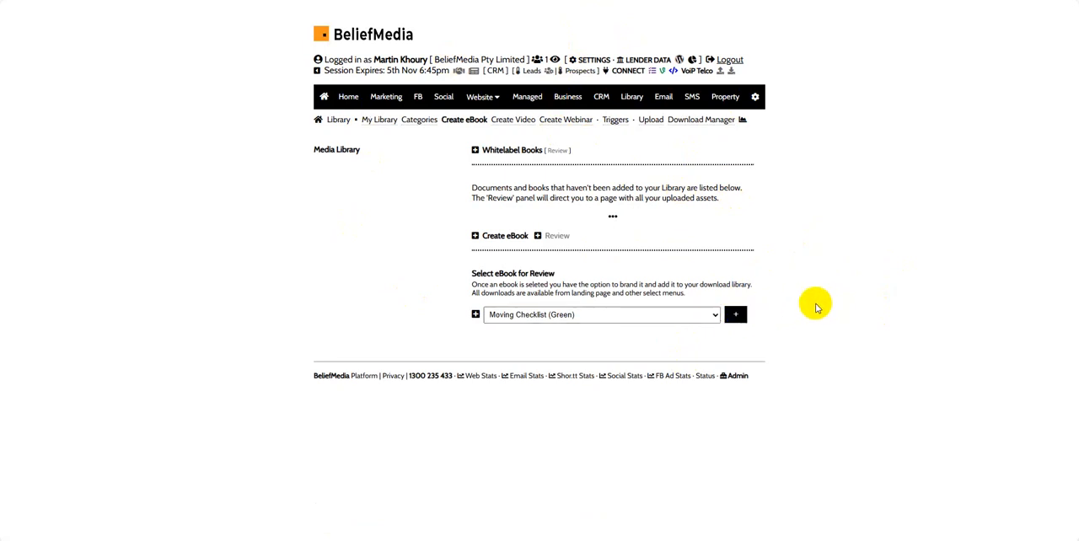
- Load the Moving Checklist (Green) eBook for review and view its preview
left_click(735, 315)
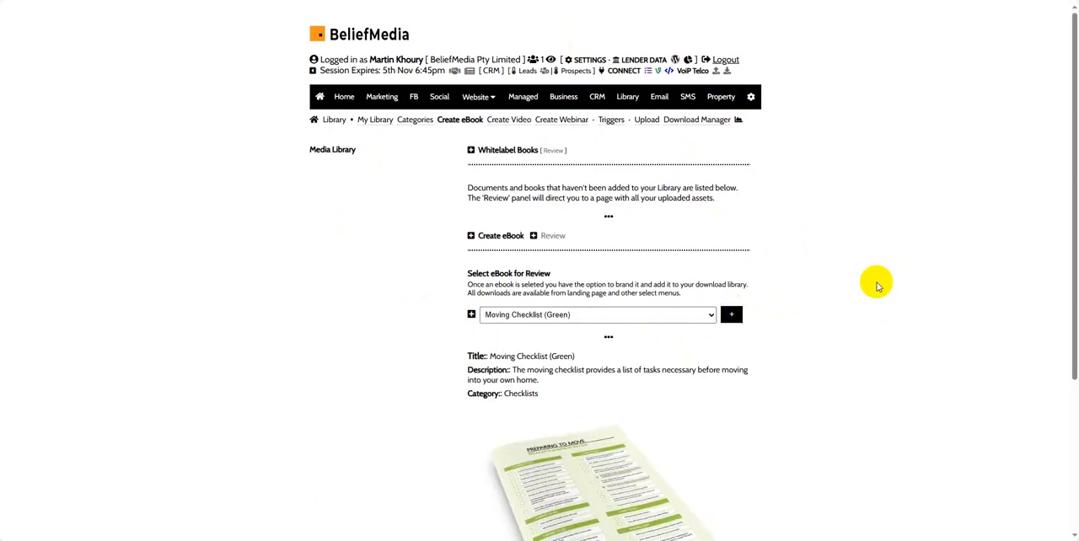
scroll(877, 281, "down", 3)
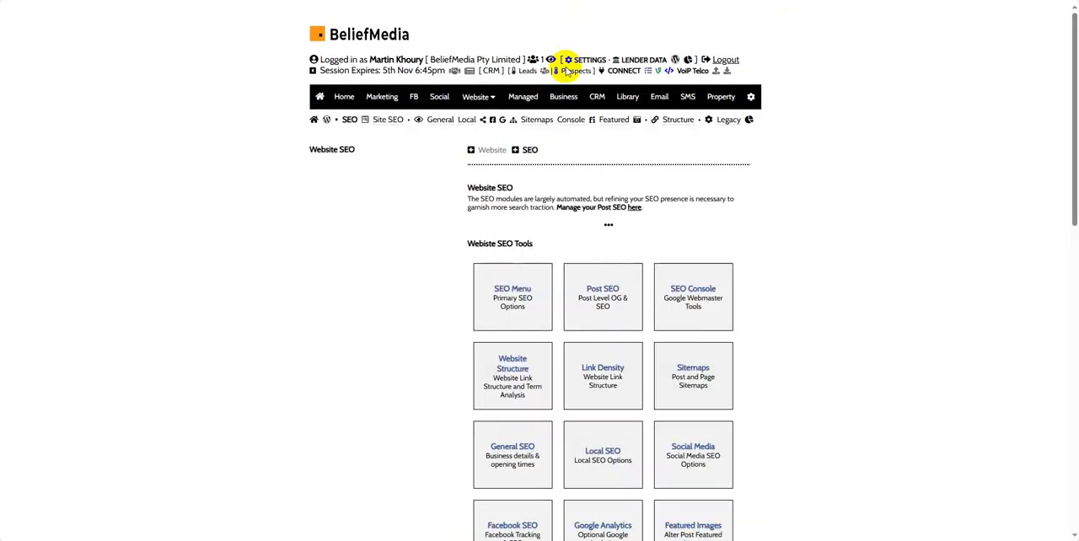
- Open the post-level SEO options and load the website belief.business
mouse_move(475, 98)
left_click(477, 123)
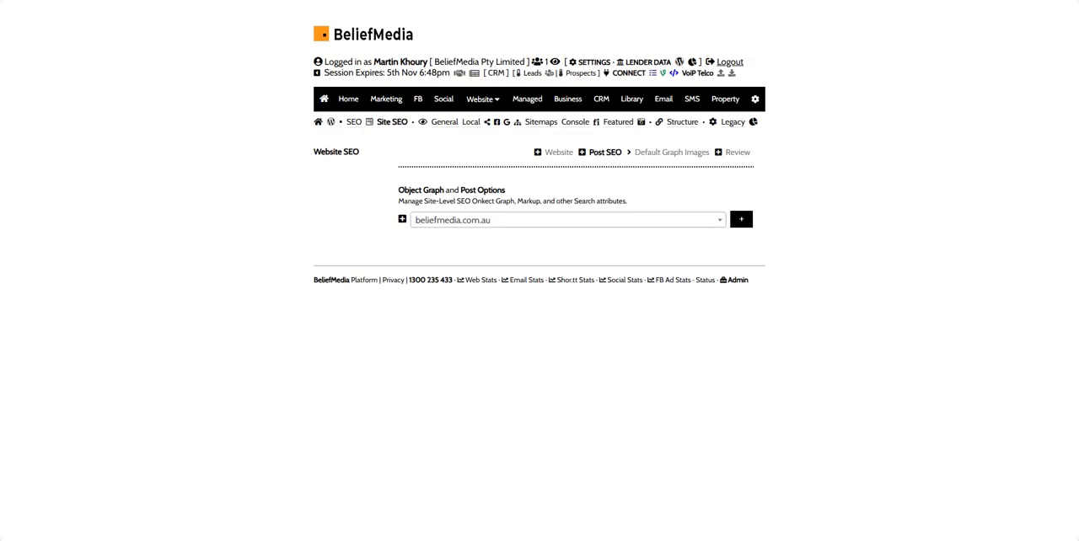
left_click(657, 220)
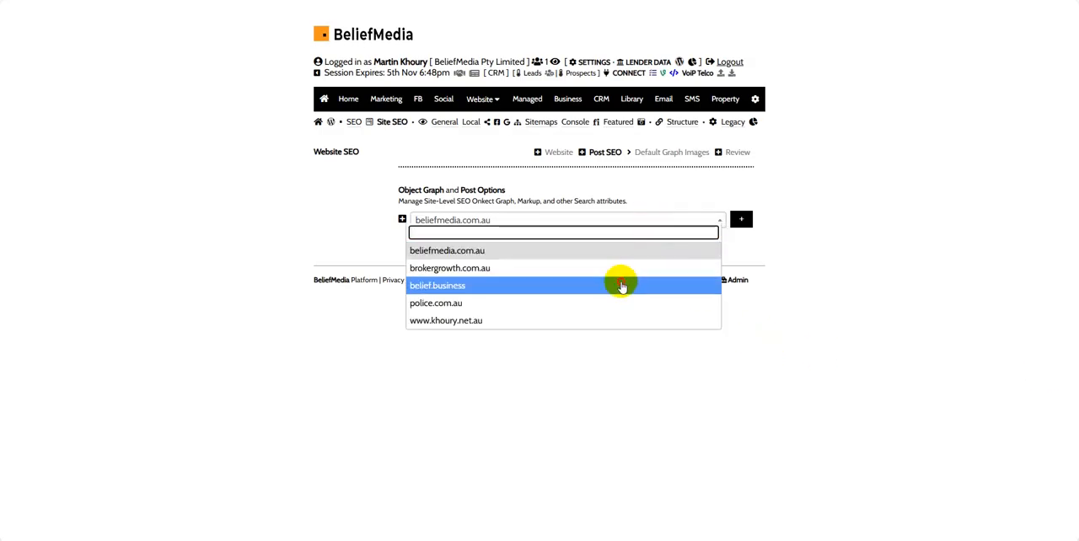
left_click(619, 284)
left_click(741, 221)
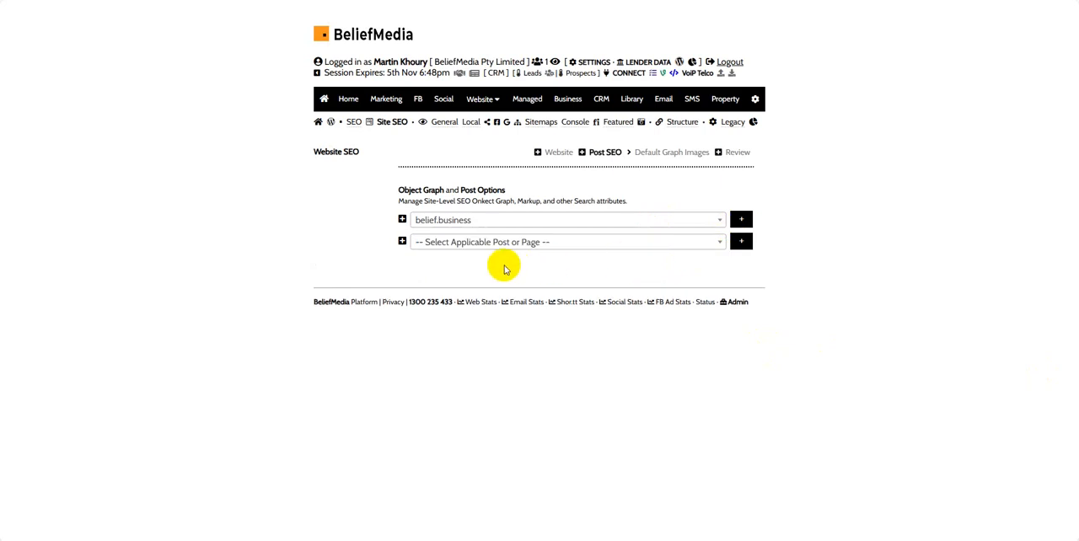
- Find the post "The Etymology and Existential Saga of the Mortgage, or 'Death Pledge'" with "ety" and load its SEO options
left_click(501, 242)
type("ety")
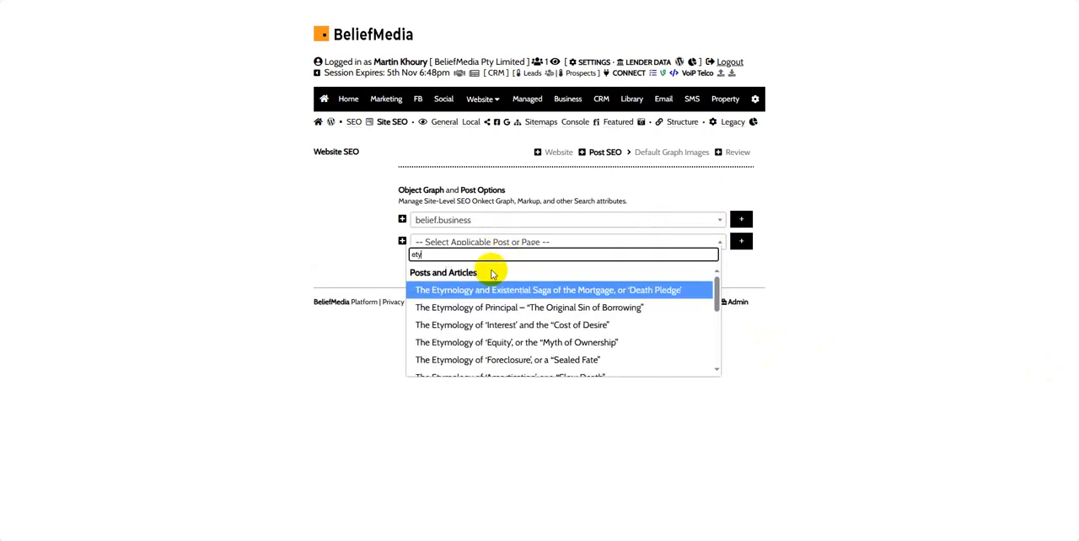
left_click(525, 290)
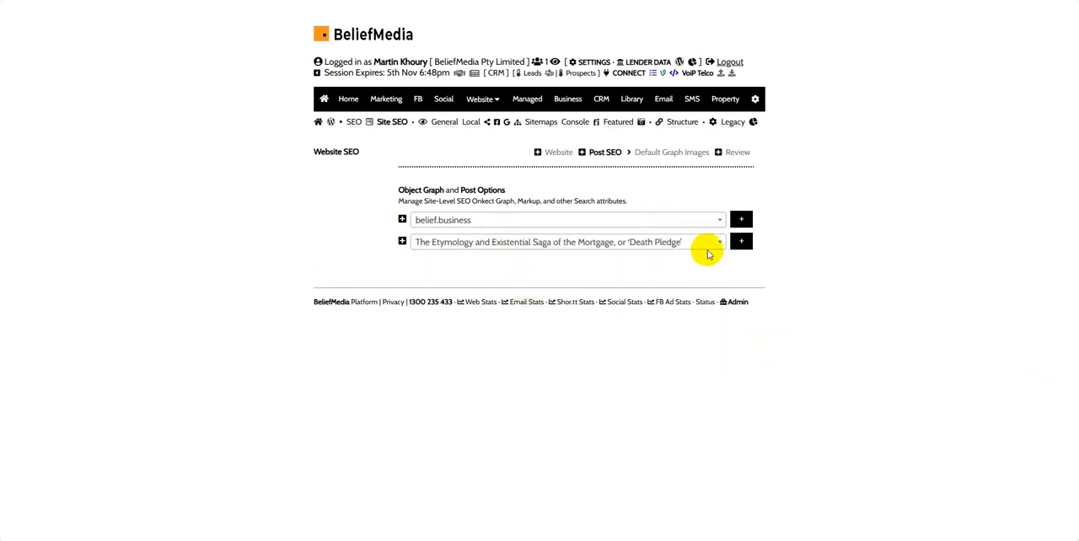
left_click(739, 243)
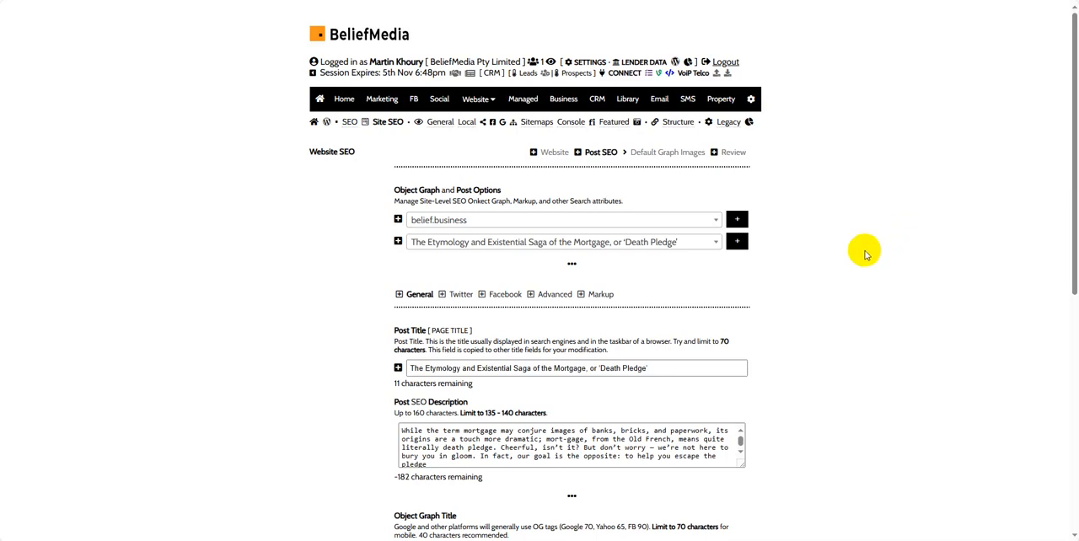
- Examine the post's general SEO fields, including the title, description and Object Graph settings
scroll(864, 250, "down", 3)
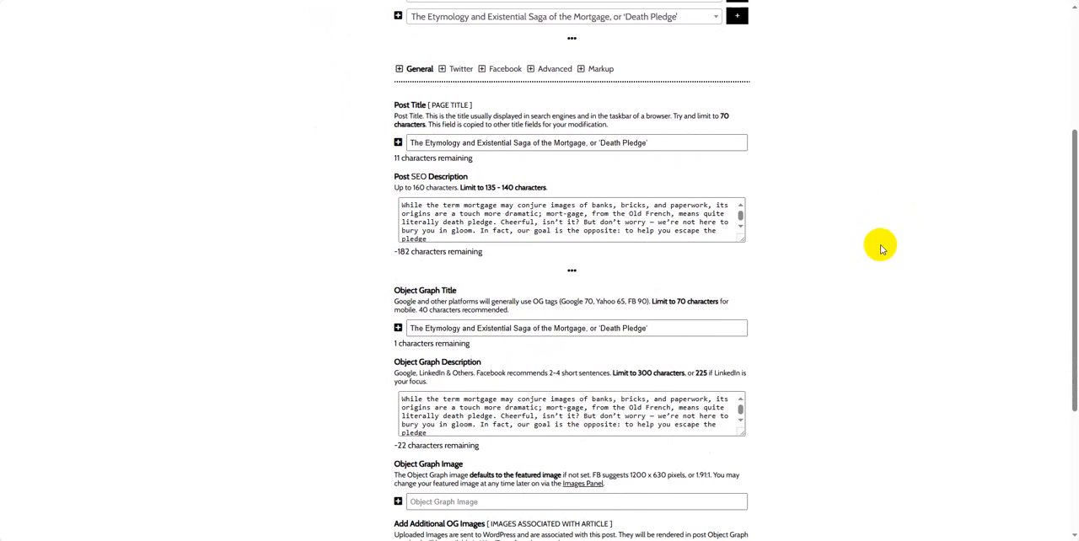
scroll(877, 252, "up", 2)
scroll(881, 249, "down", 4)
scroll(881, 249, "down", 1)
scroll(869, 245, "up", 3)
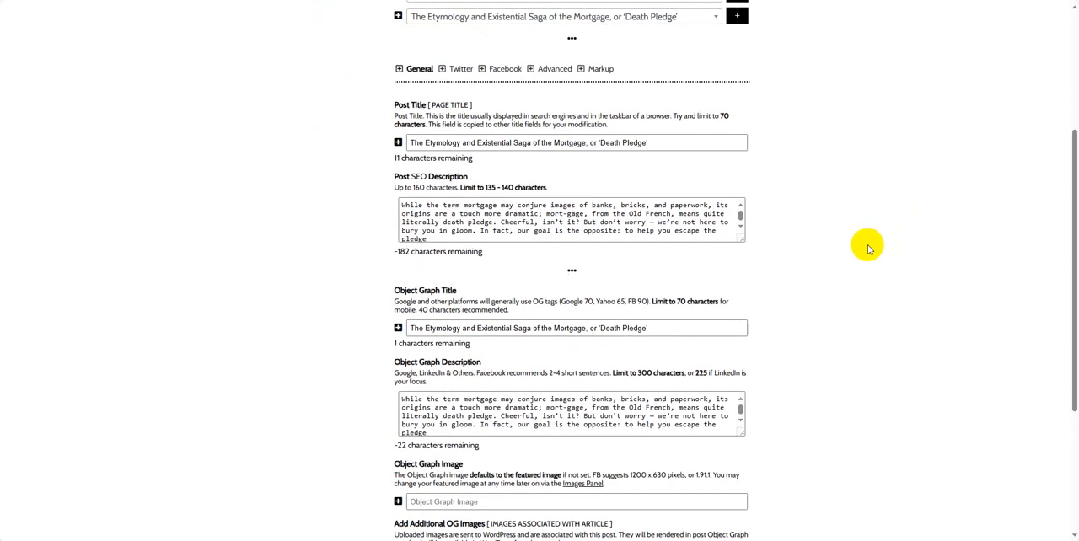
scroll(792, 218, "up", 1)
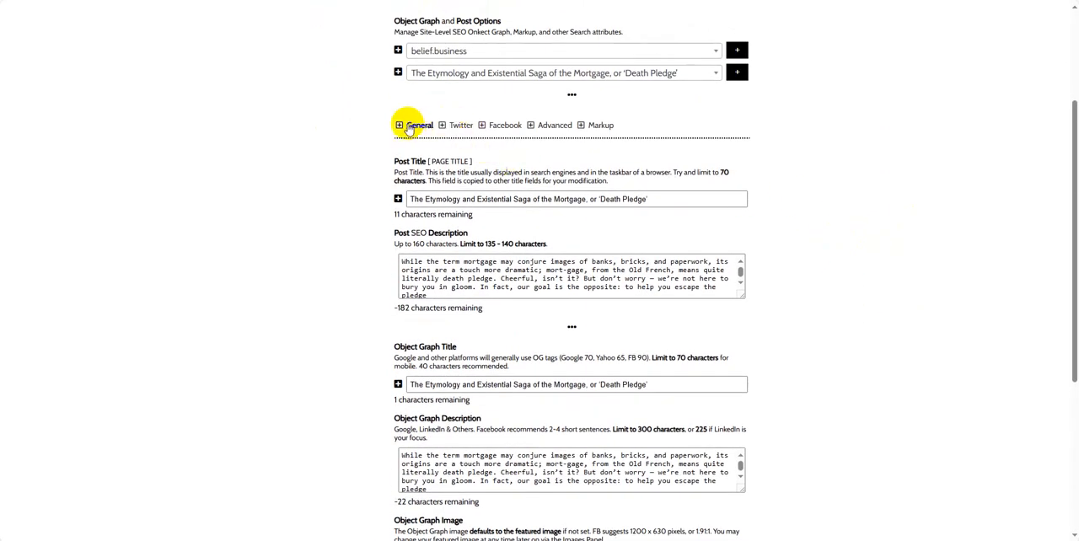
scroll(860, 177, "up", 2)
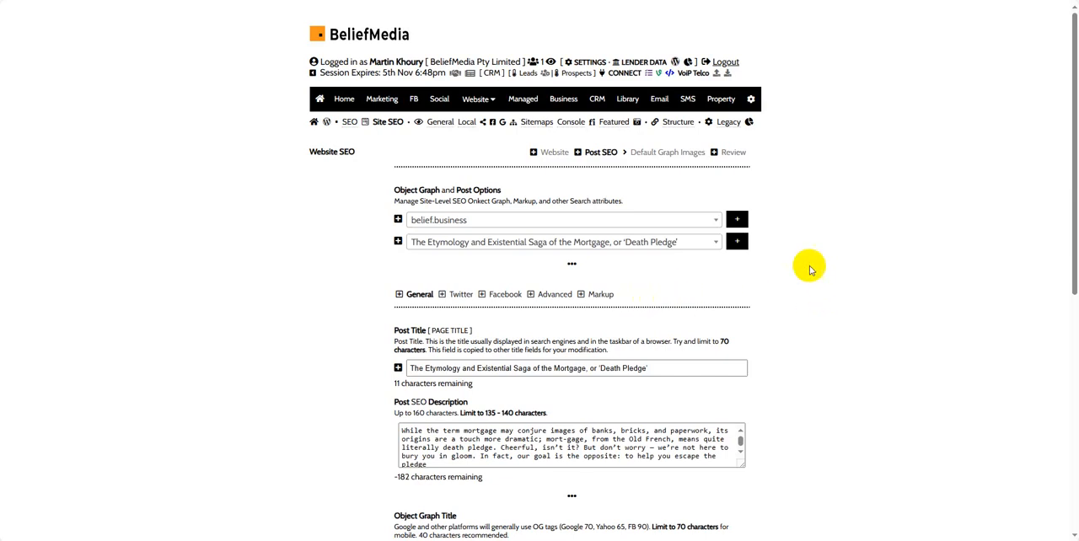
- Open the post's Markup options and review the article type, author, headline and thumbnail fields
scroll(807, 268, "down", 2)
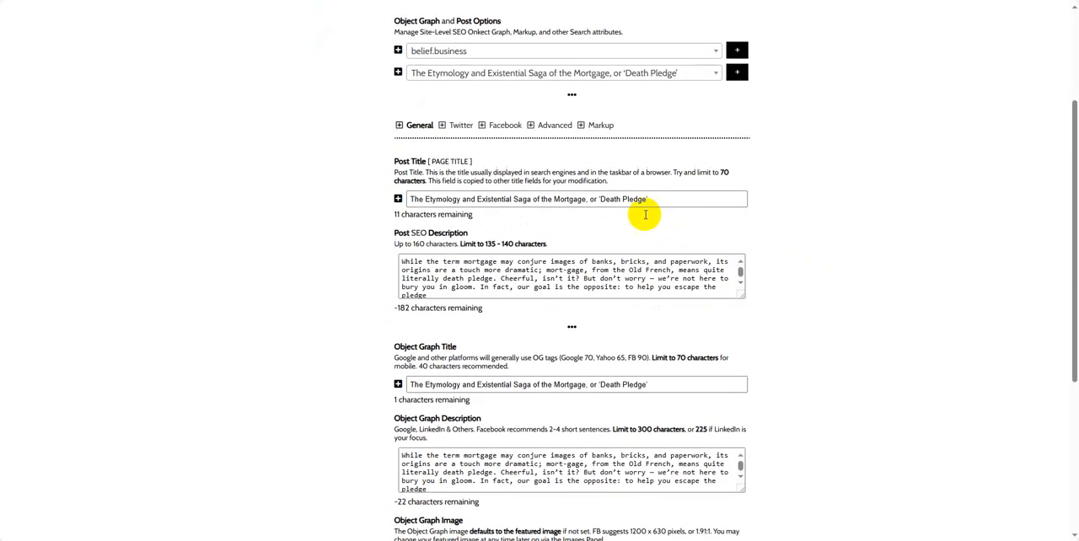
left_click(603, 128)
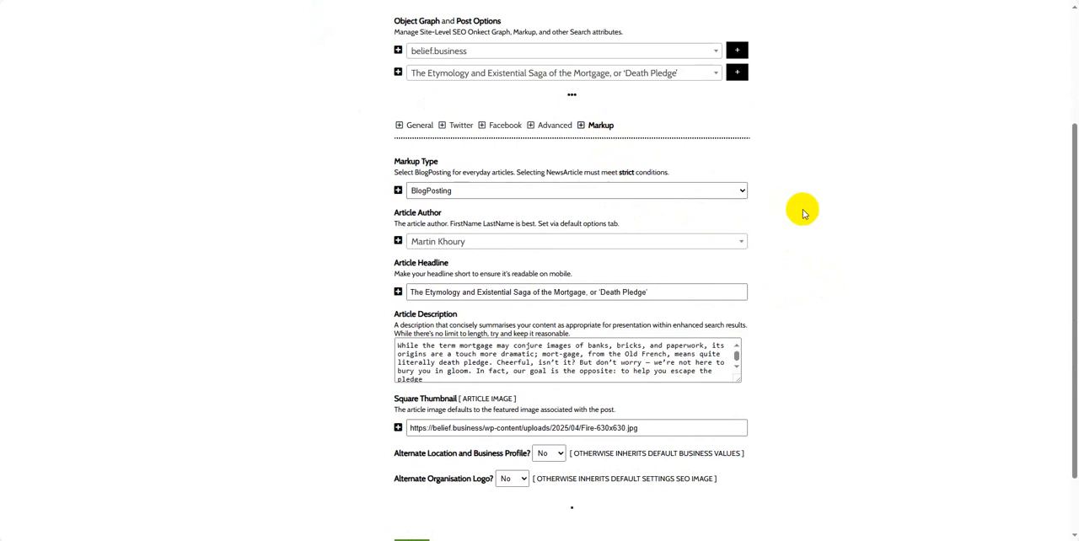
scroll(860, 282, "down", 1)
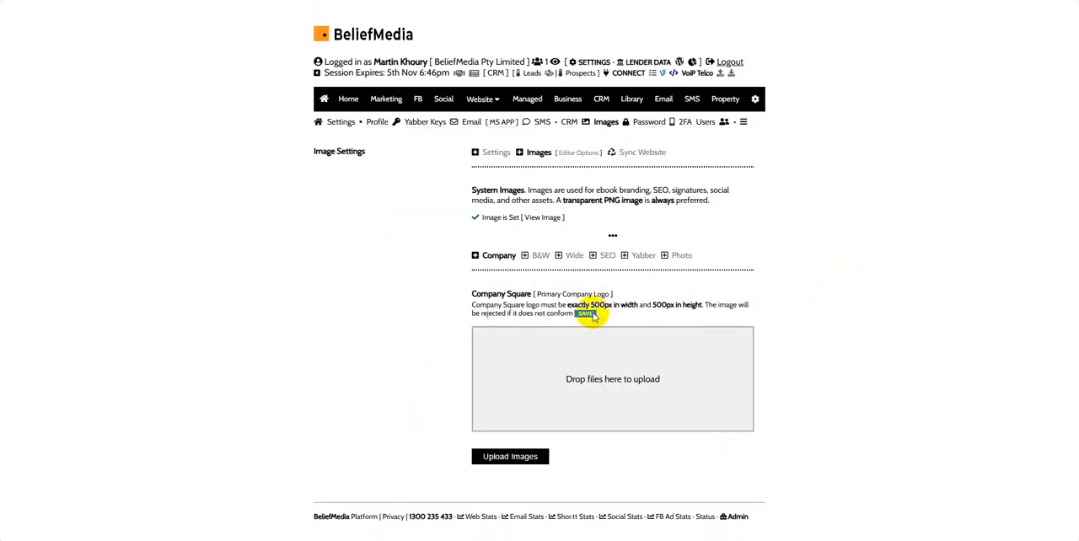
- View the SEO image requirements in the image settings and open the profile photo upload
left_click(607, 260)
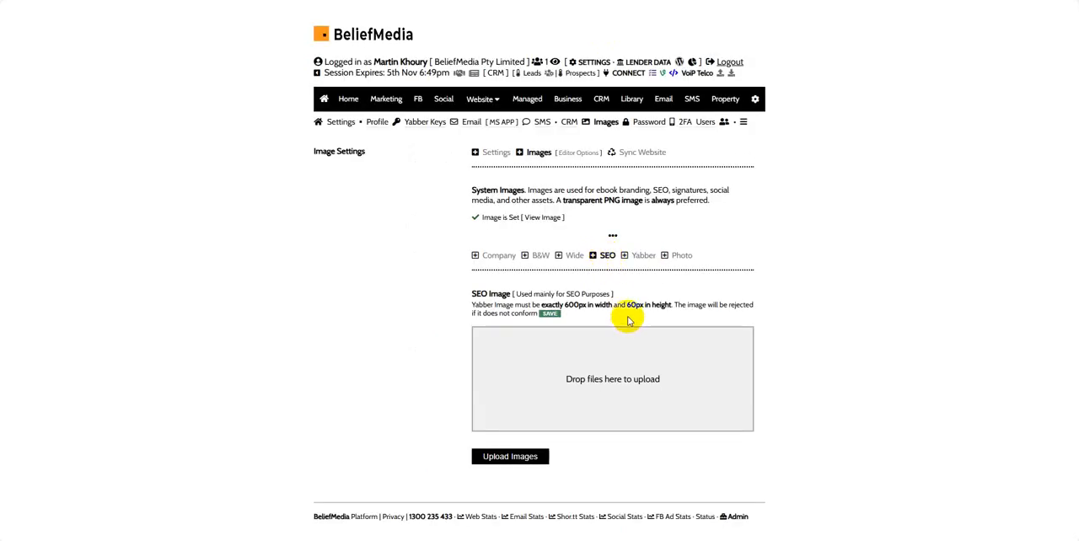
left_click(682, 255)
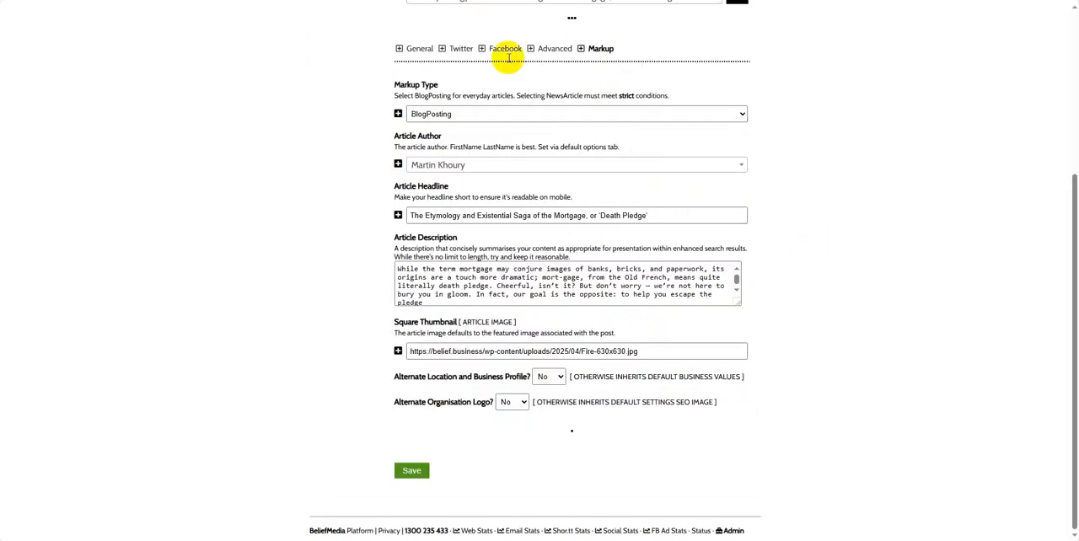
- Set Alternate Organisation Logo to Yes to inspect its SEO image field, and return it to No
left_click(512, 402)
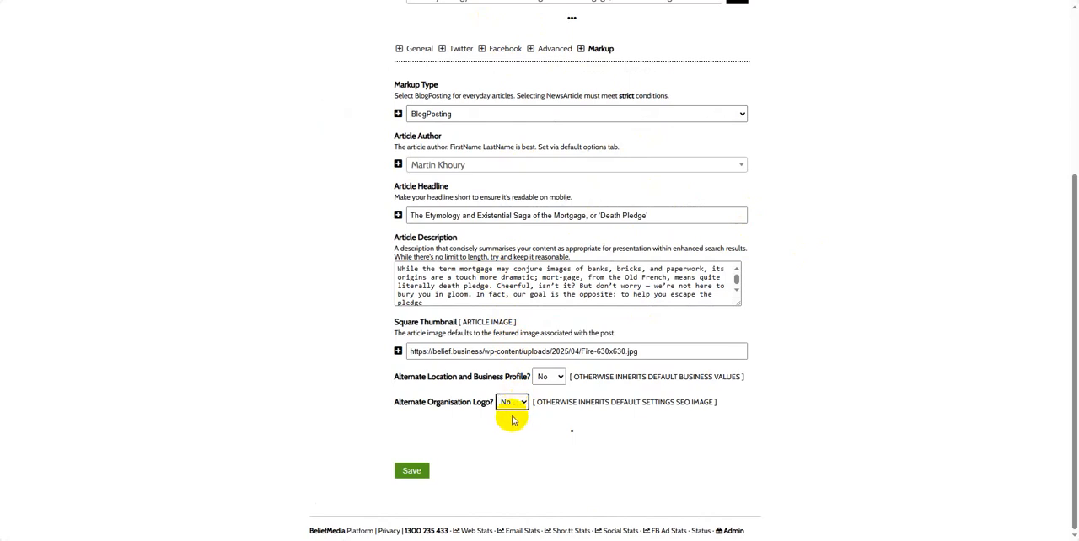
left_click(516, 408)
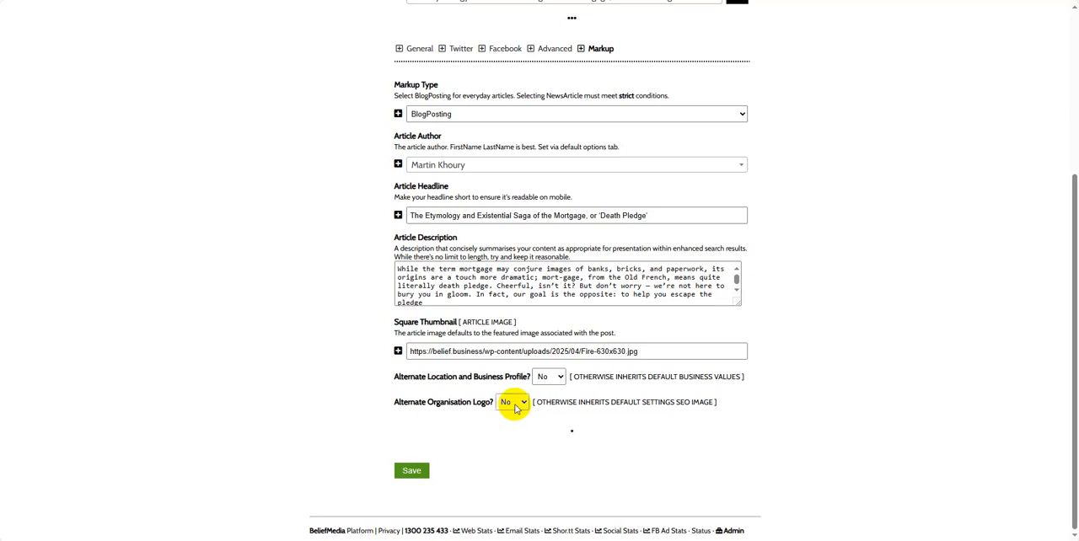
left_click(513, 405)
left_click(519, 404)
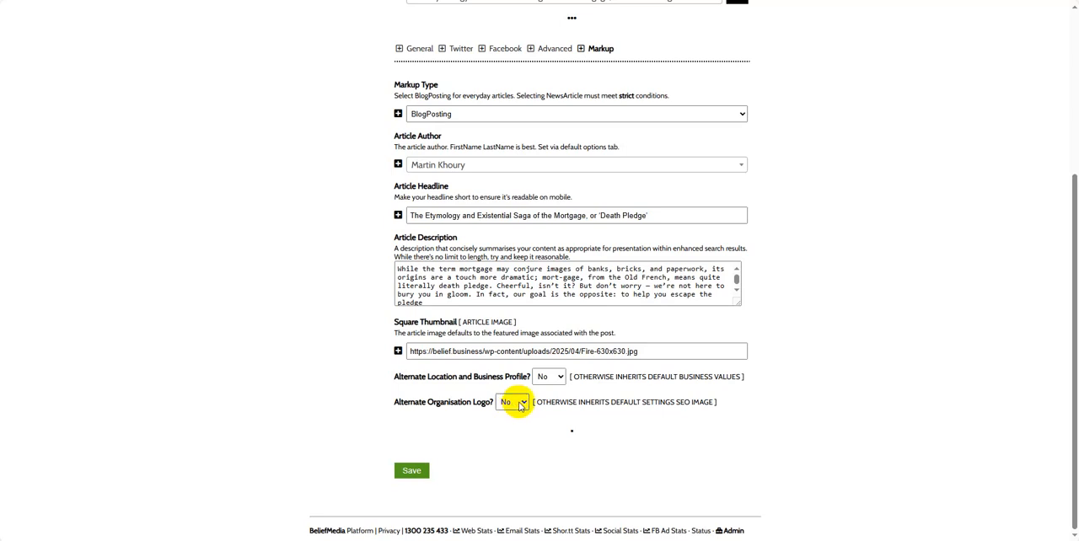
left_click(520, 405)
left_click(519, 406)
left_click(522, 405)
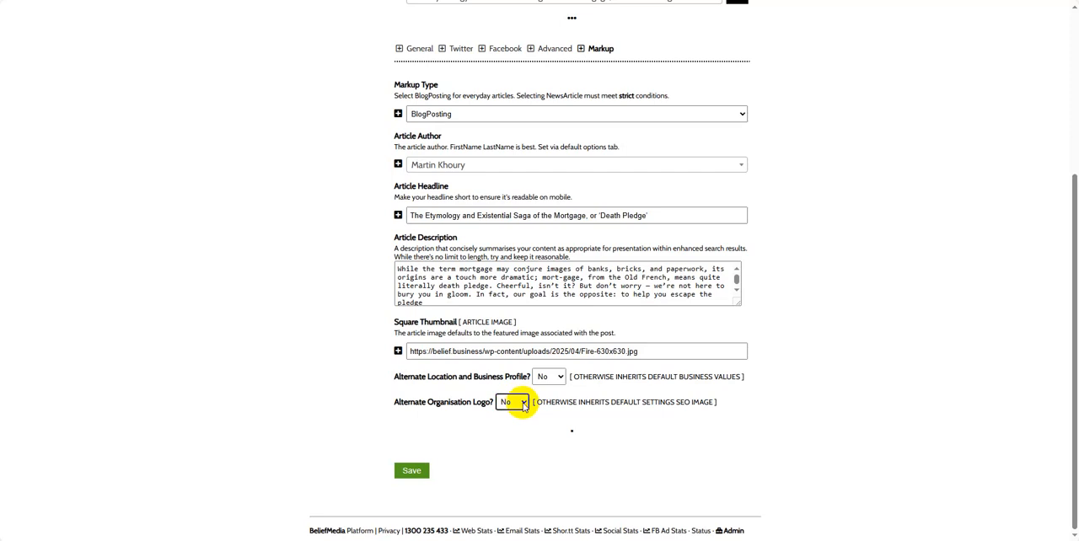
left_click(523, 405)
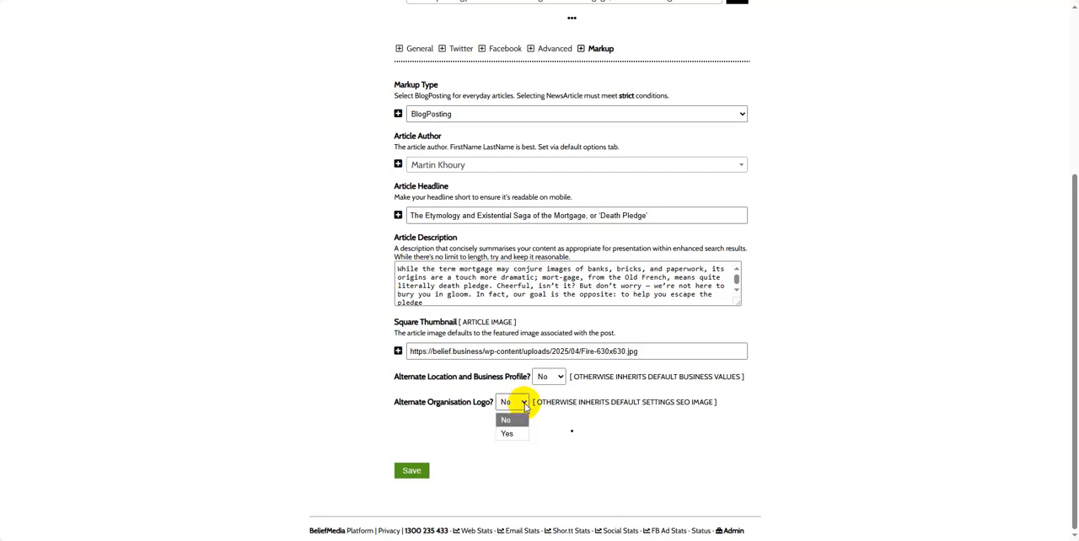
left_click(514, 434)
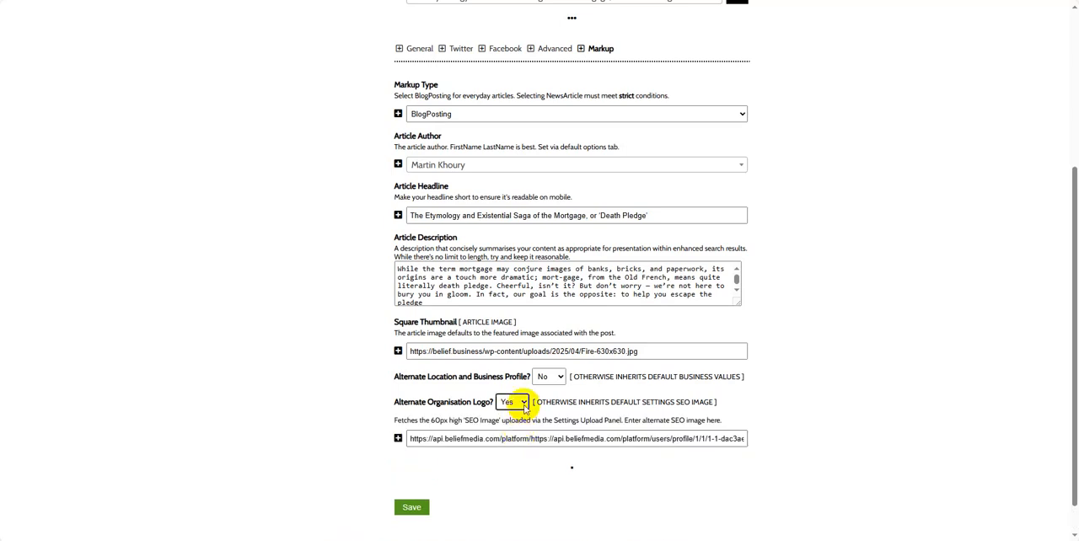
left_click(520, 403)
left_click(511, 419)
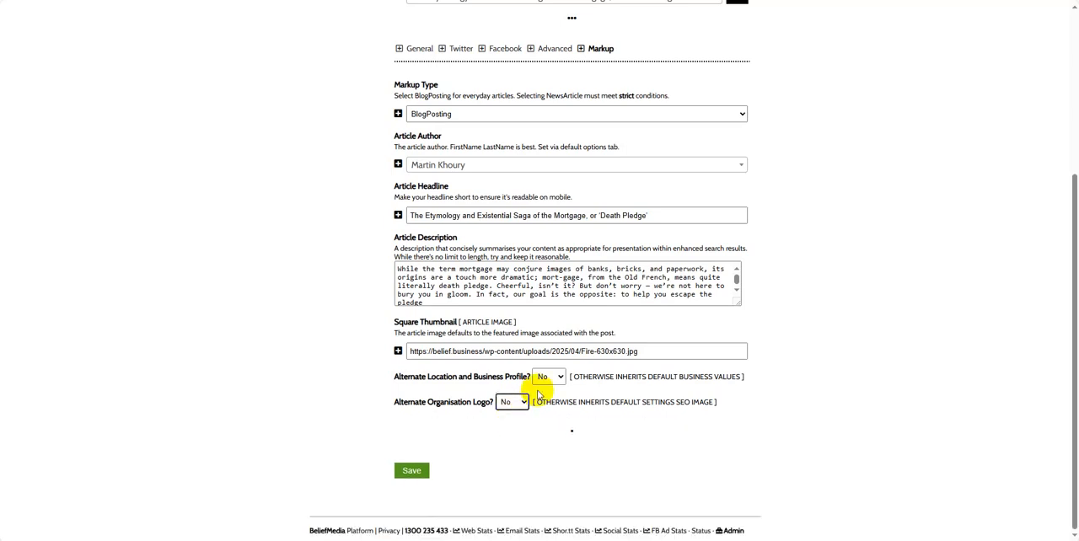
- Set Alternate Location and Business Profile to Yes to inspect its selectors, and return it to No
left_click(552, 377)
left_click(546, 403)
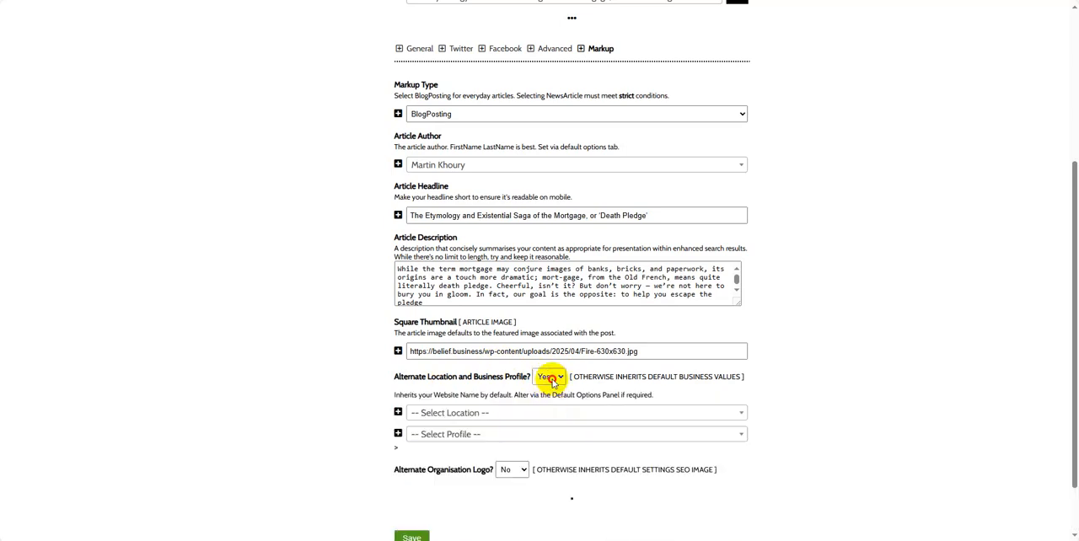
left_click(552, 378)
left_click(548, 393)
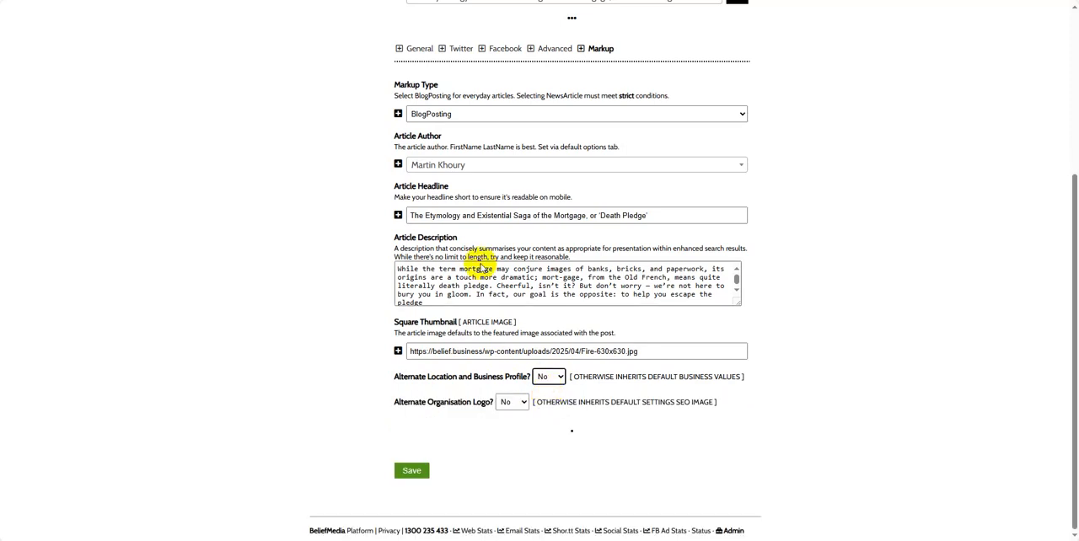
- Open the post's Facebook options and set Alternative Facebook Content to Yes
left_click(497, 52)
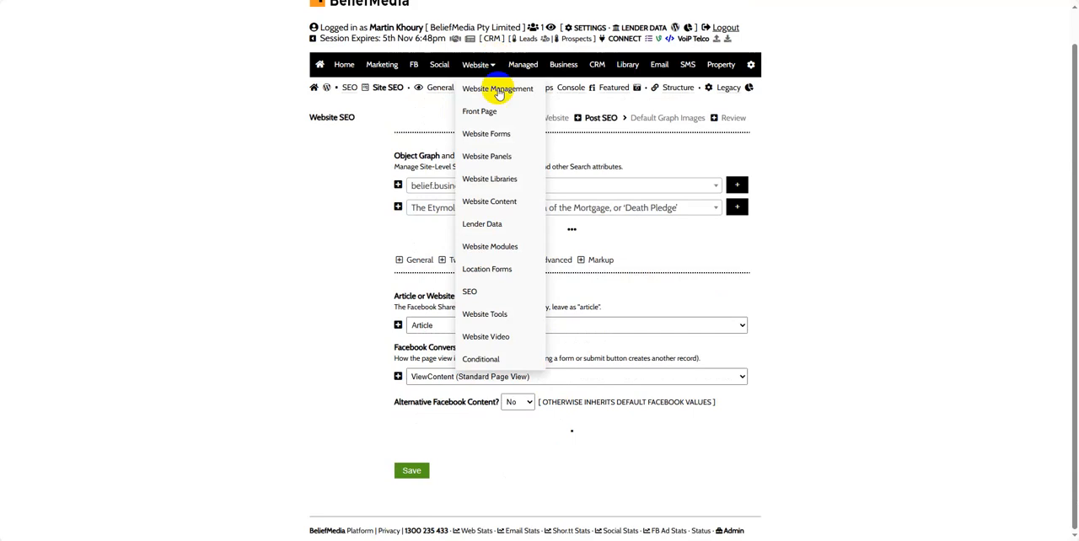
left_click(529, 405)
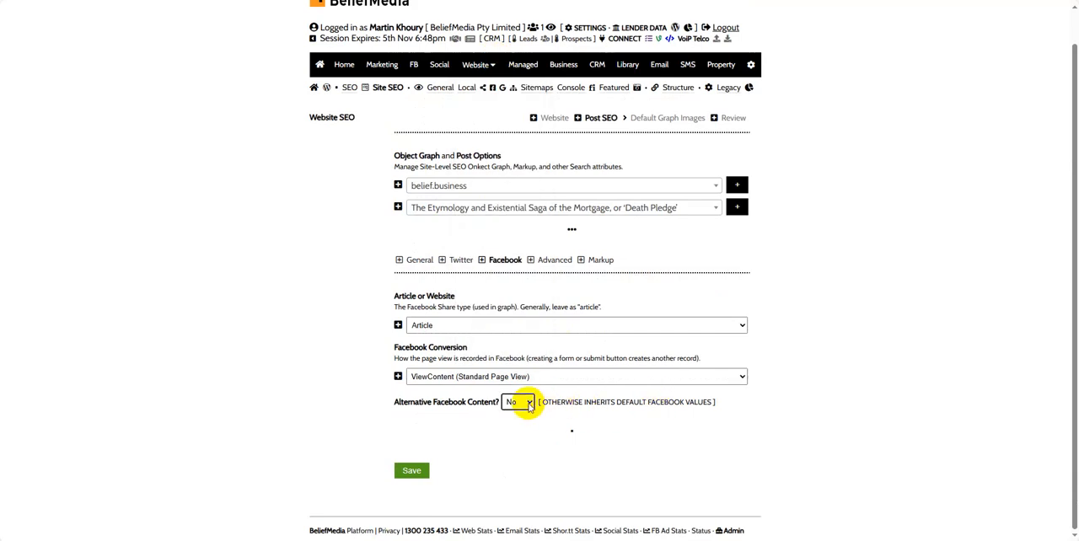
left_click(529, 402)
left_click(529, 404)
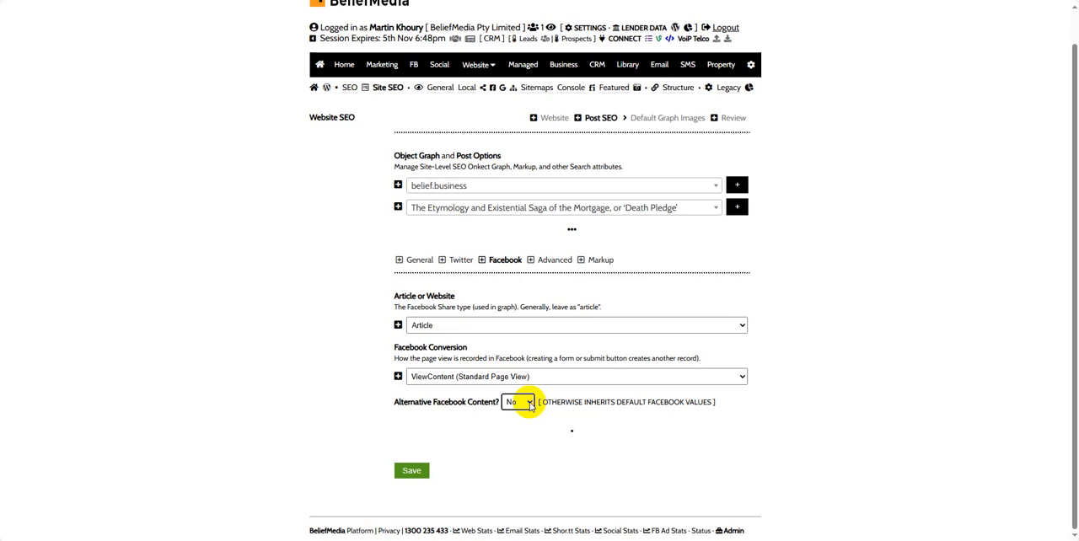
left_click(530, 406)
left_click(530, 406)
left_click(532, 405)
left_click(530, 404)
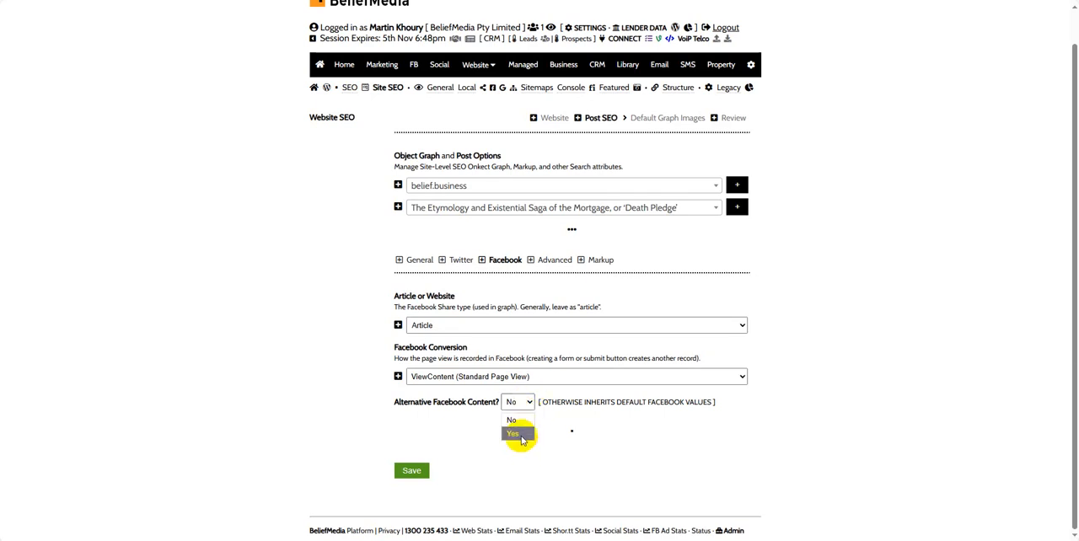
left_click(523, 433)
scroll(860, 368, "down", 4)
scroll(863, 360, "up", 5)
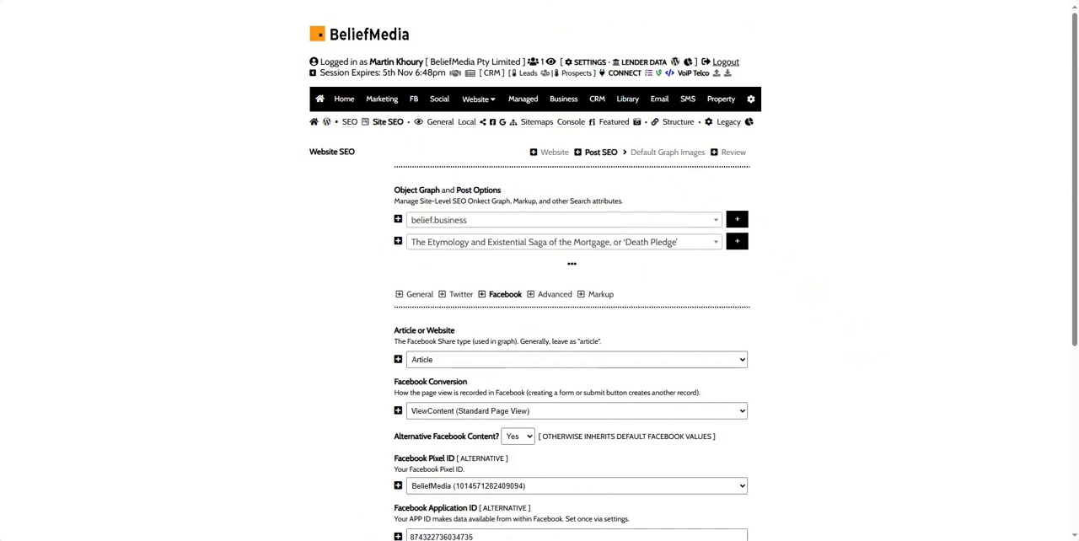
- Return to the image settings and upload a personal profile photo
key("ctrl+Tab")
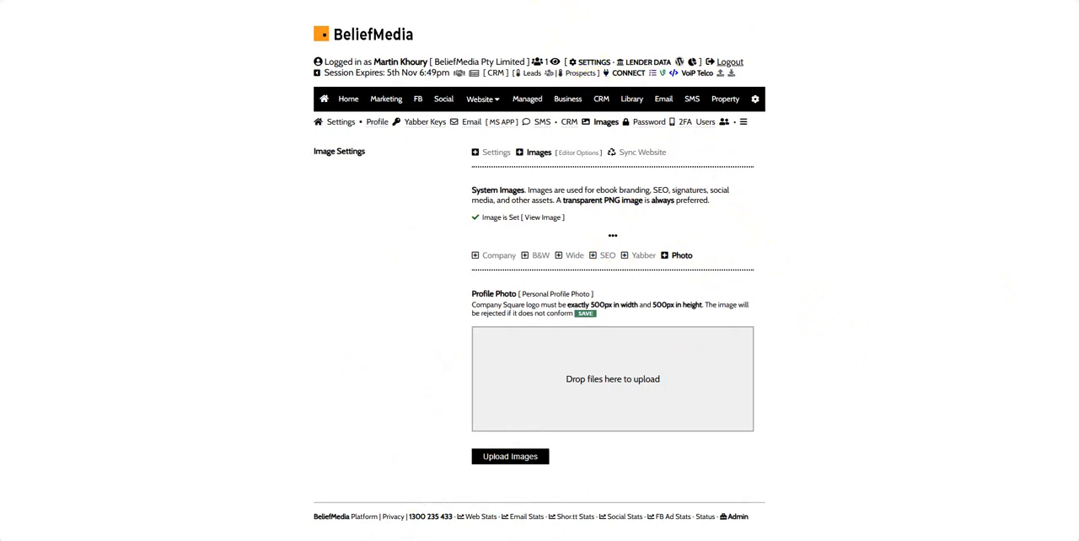
left_click_drag(901, 388, 590, 378)
left_click(508, 509)
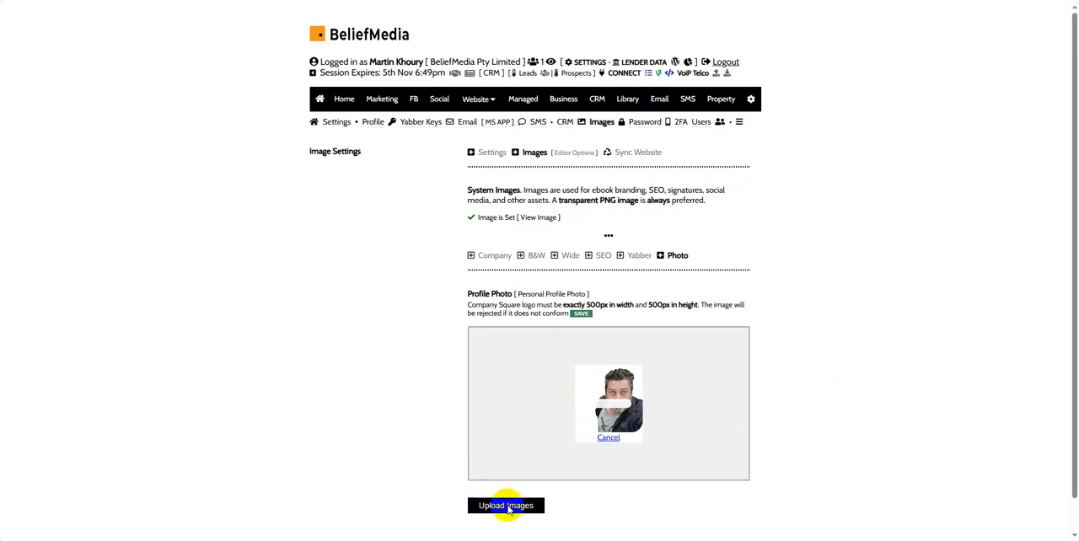
- Save the uploaded profile photo and look through the demo website's WordPress media library
left_click(581, 314)
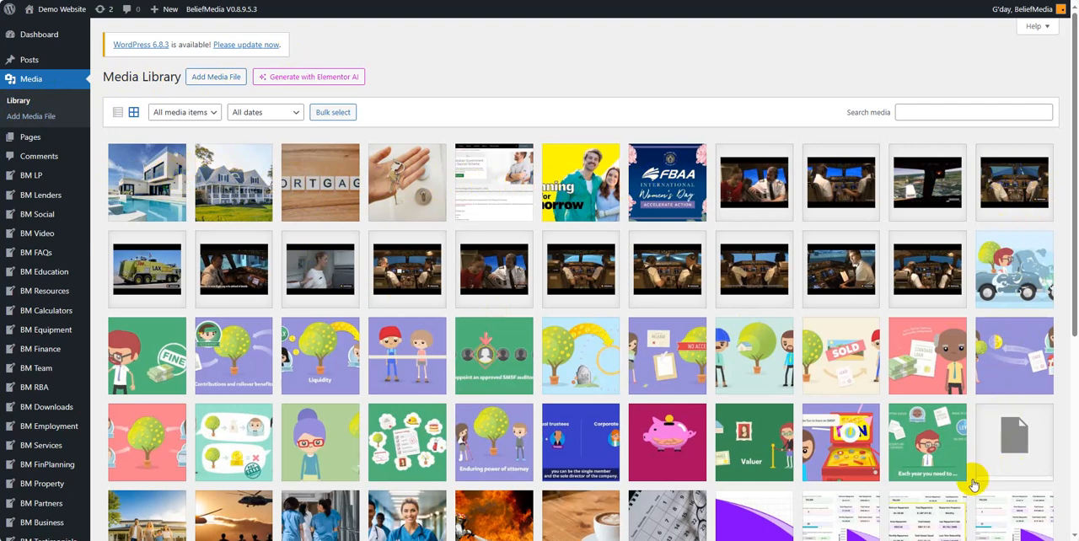
scroll(333, 432, "down", 1)
scroll(333, 432, "down", 2)
scroll(354, 341, "up", 3)
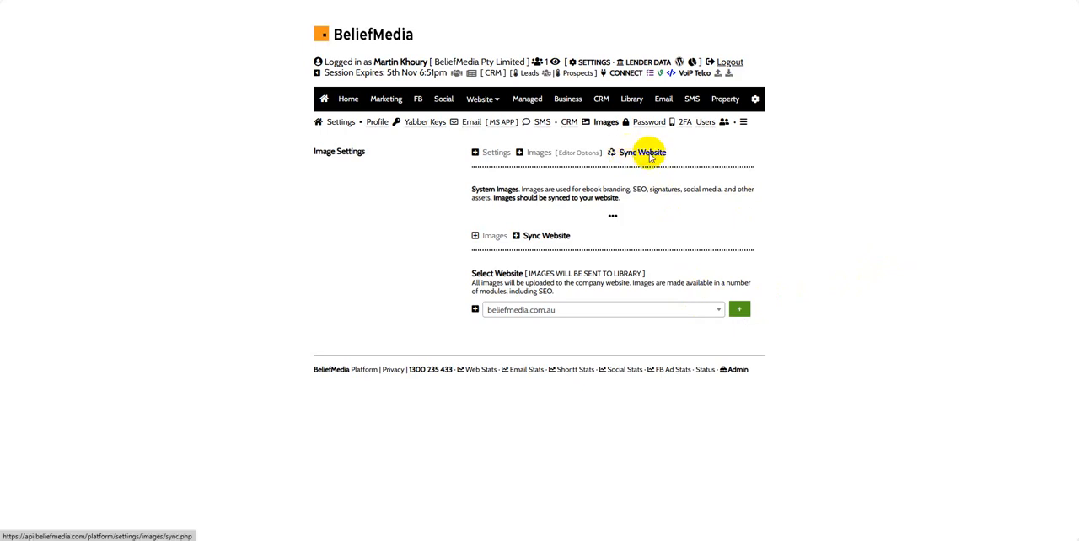
- Sync the system images to the belief.business website
left_click(699, 308)
left_click(626, 371)
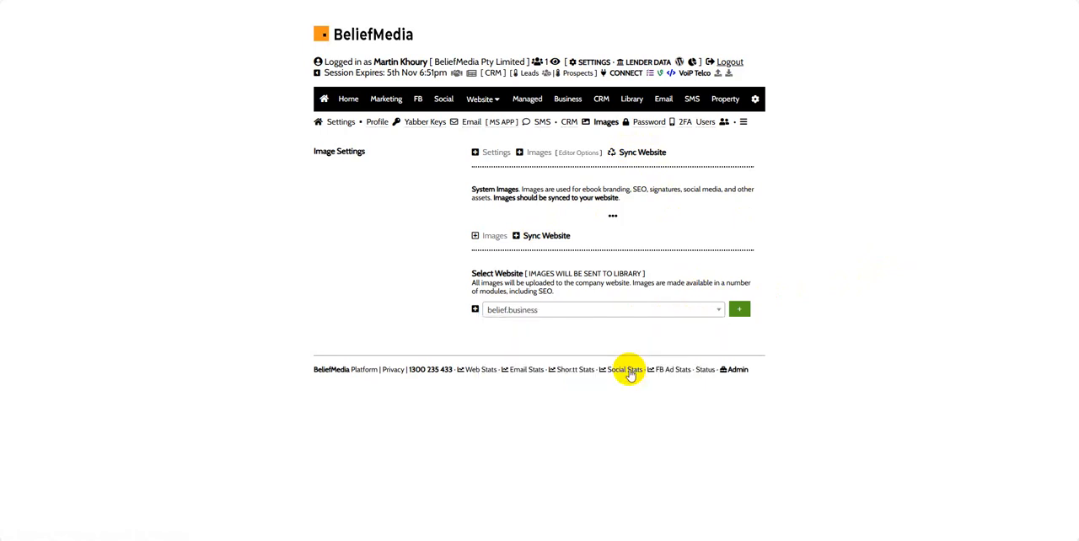
left_click(739, 310)
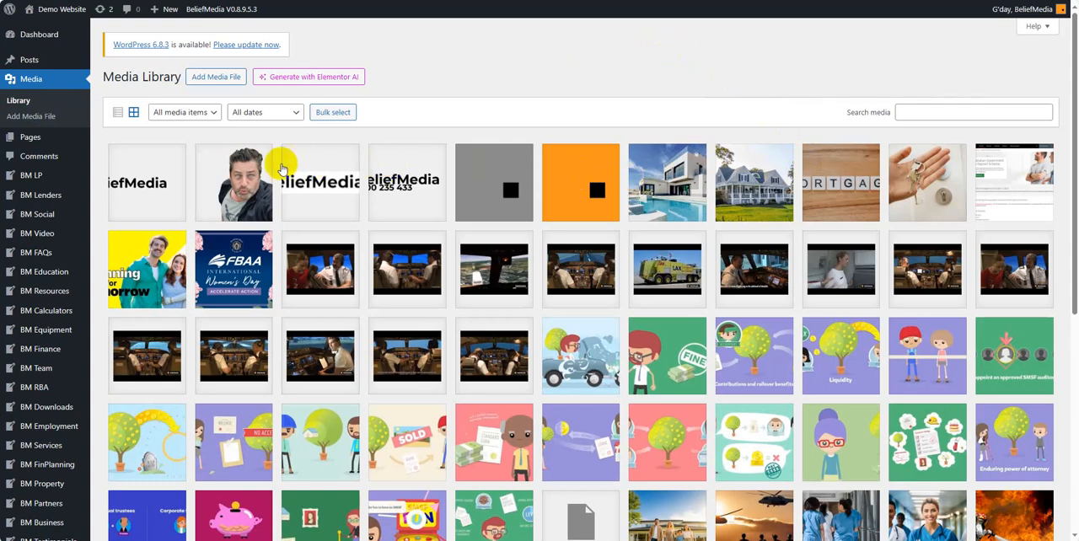
- View the attachment details of the synced profile photo in the WordPress media library
left_click(212, 175)
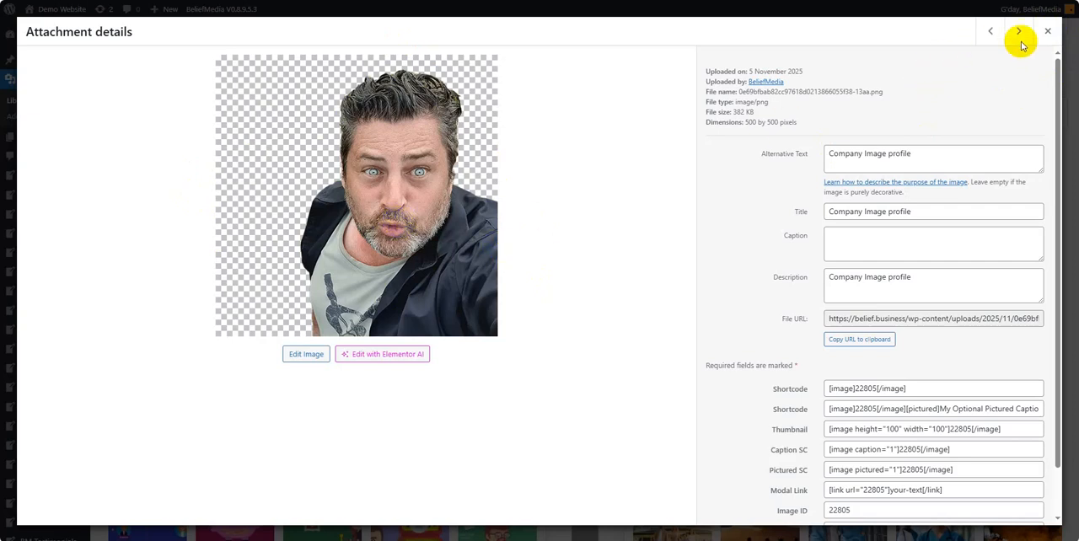
left_click(1047, 31)
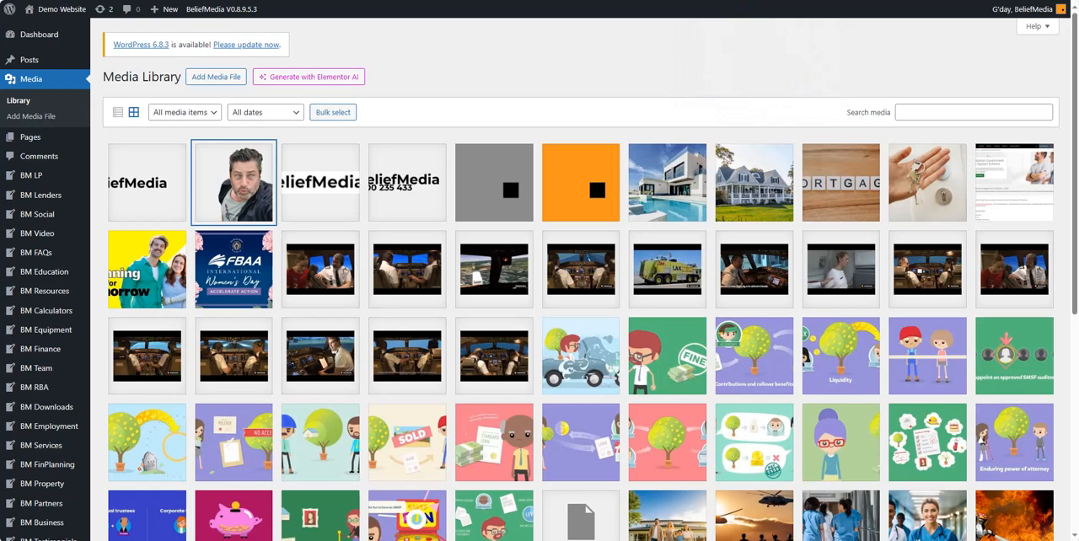
- Open the edit page of the Lender's Mortgage Insurance FAQ and add a blank line after its first paragraph
left_click(742, 1)
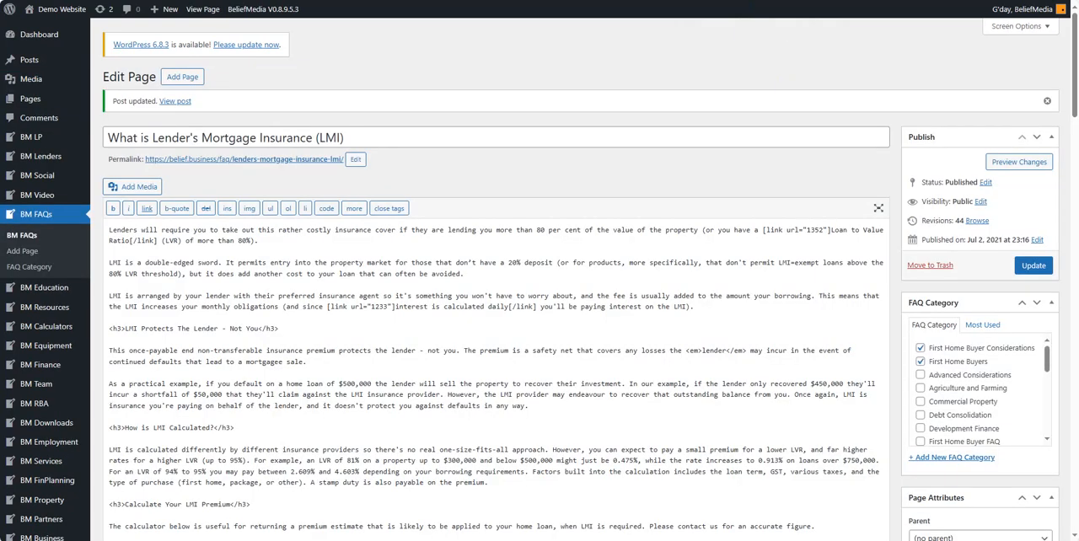
left_click(272, 242)
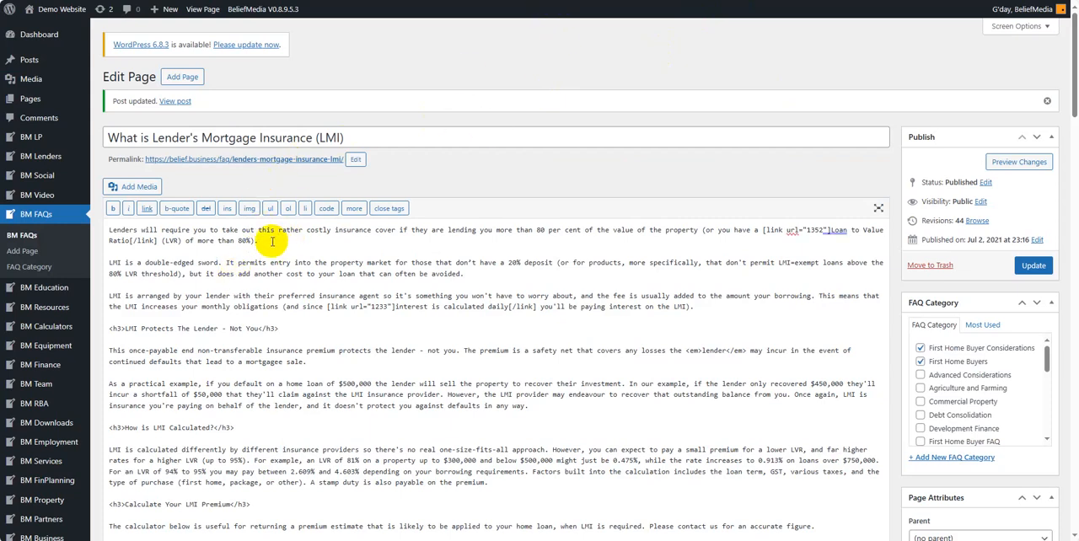
key("Return")
key("Return")
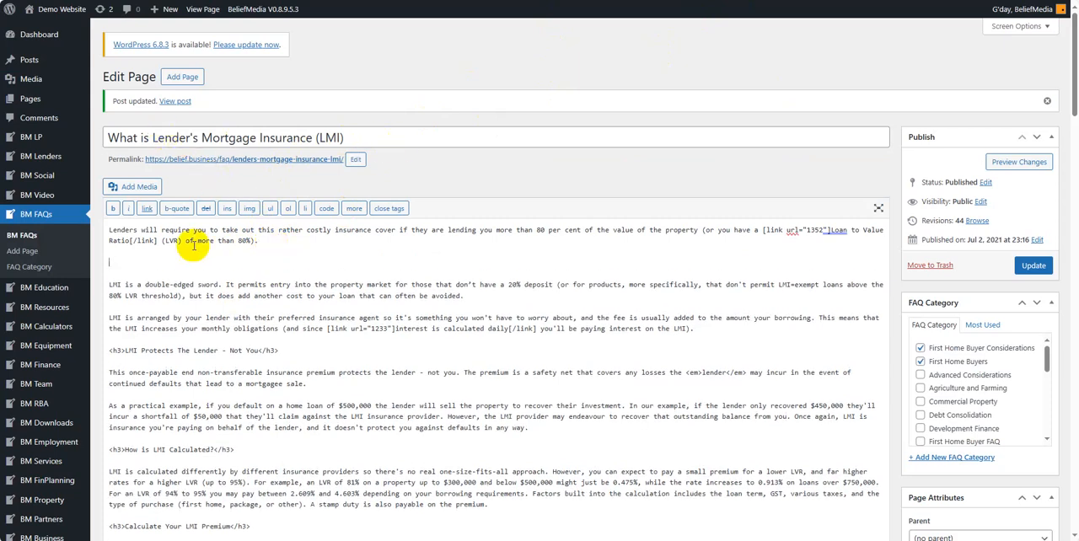
- Copy the profile photo's basic image shortcode from its attachment details in the media library
left_click(140, 187)
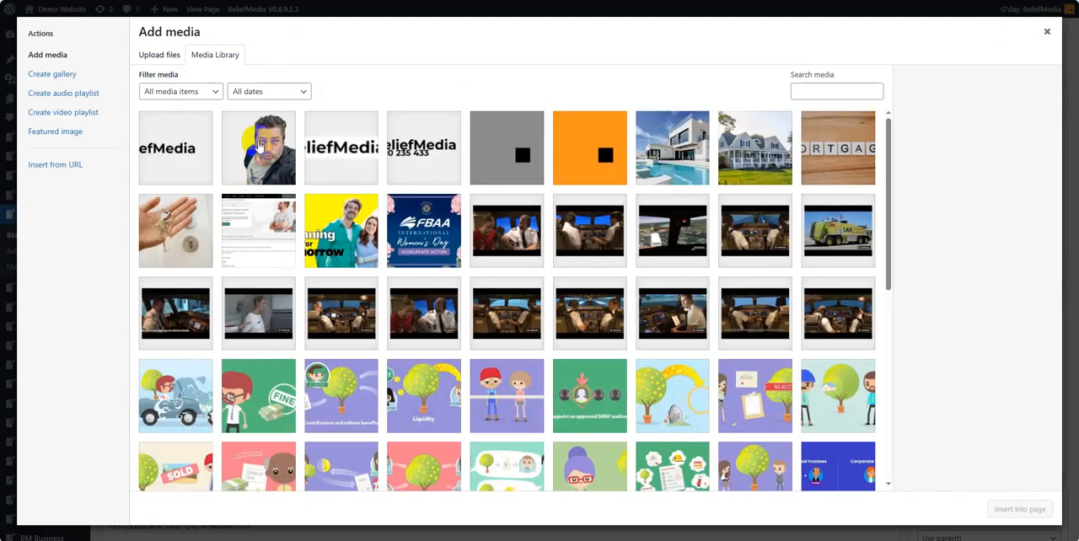
left_click(258, 159)
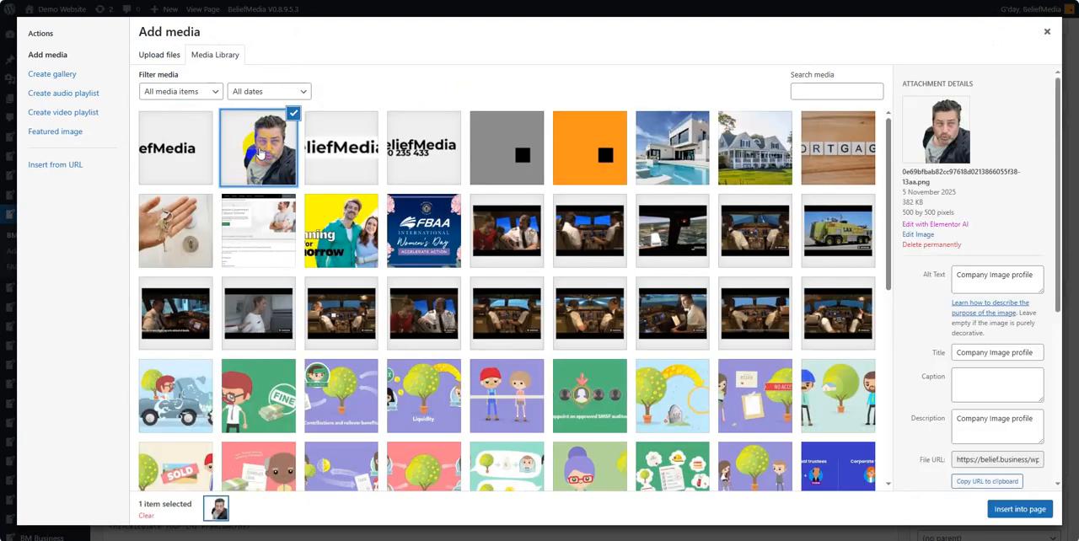
left_click(1019, 510)
scroll(939, 386, "down", 4)
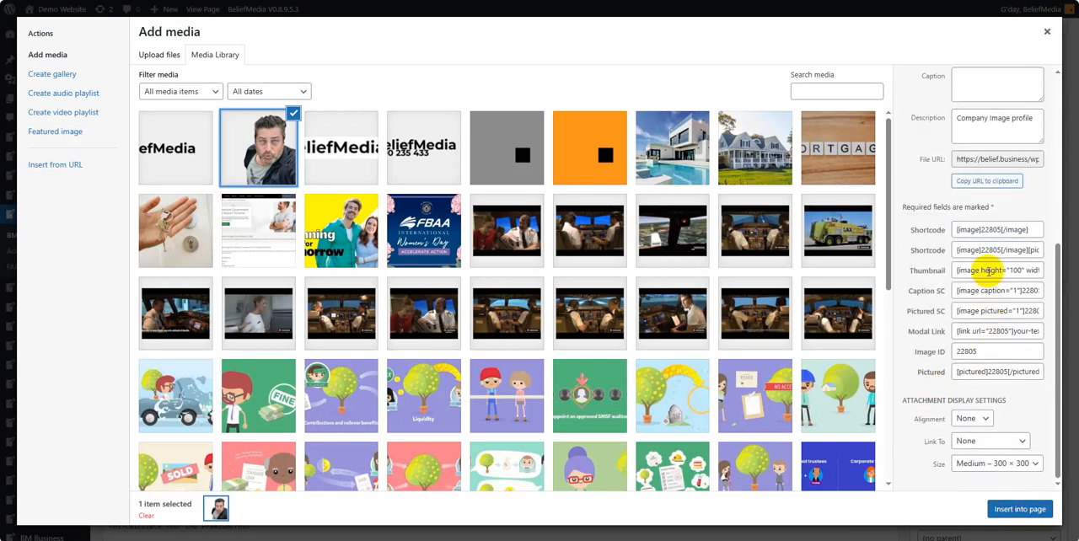
left_click(995, 230)
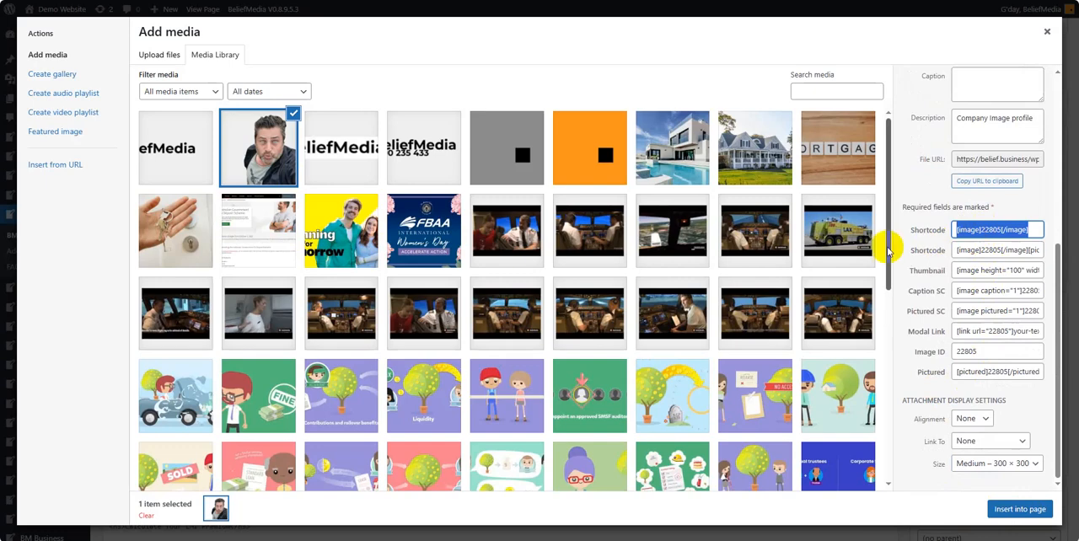
left_click(1047, 32)
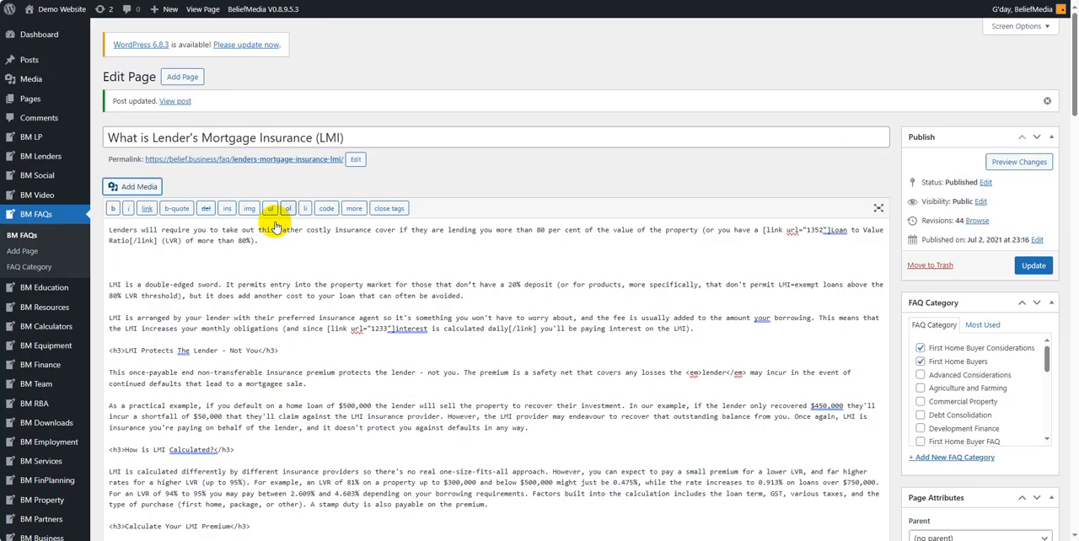
- Paste [image]22805[/image] below the first paragraph and update the FAQ page
left_click(126, 260)
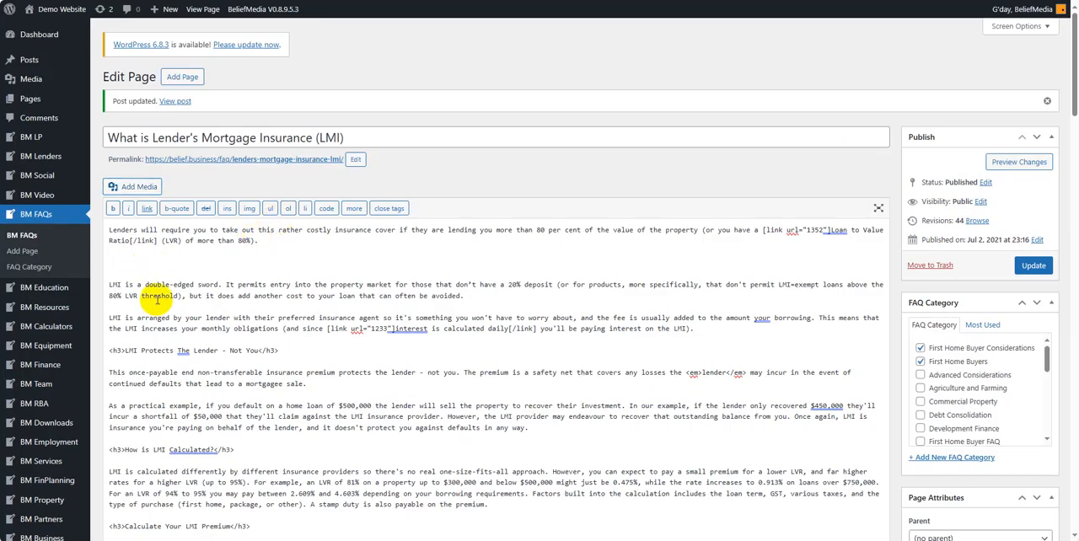
left_click(161, 263)
type("[image]2805[/image]")
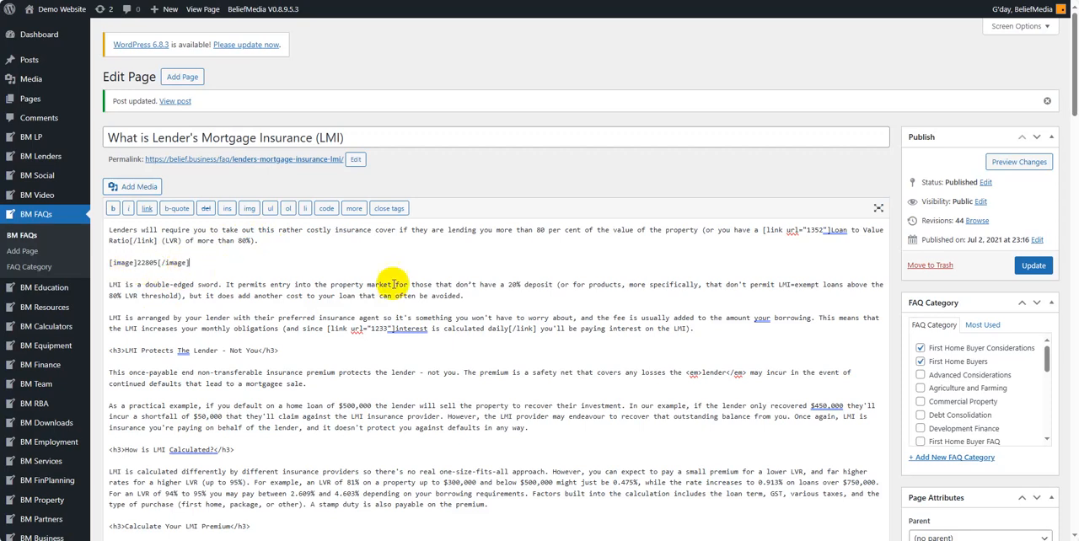
left_click(1032, 266)
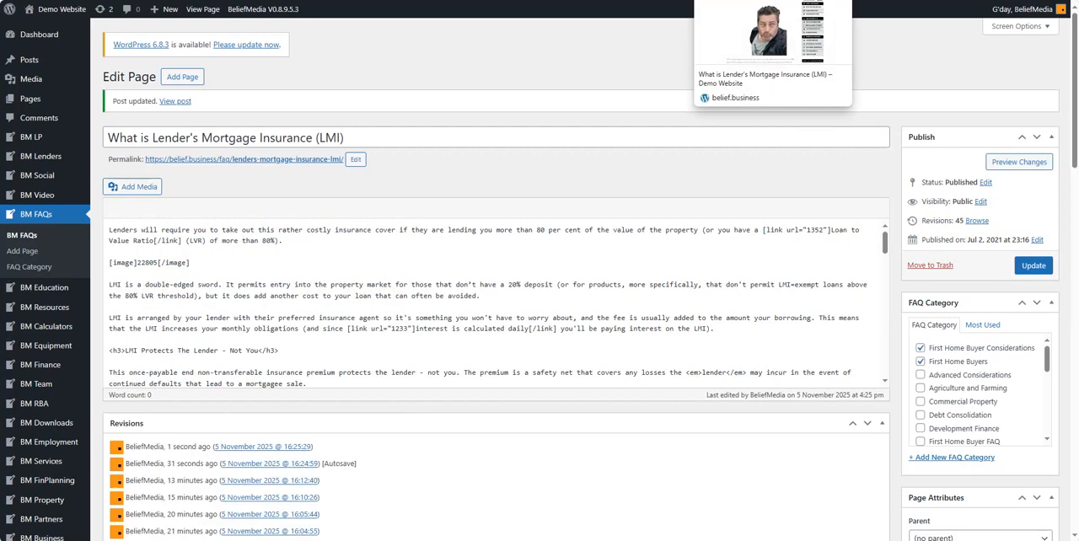
- View the embedded profile photo on the published Lender's Mortgage Insurance page
left_click(732, 1)
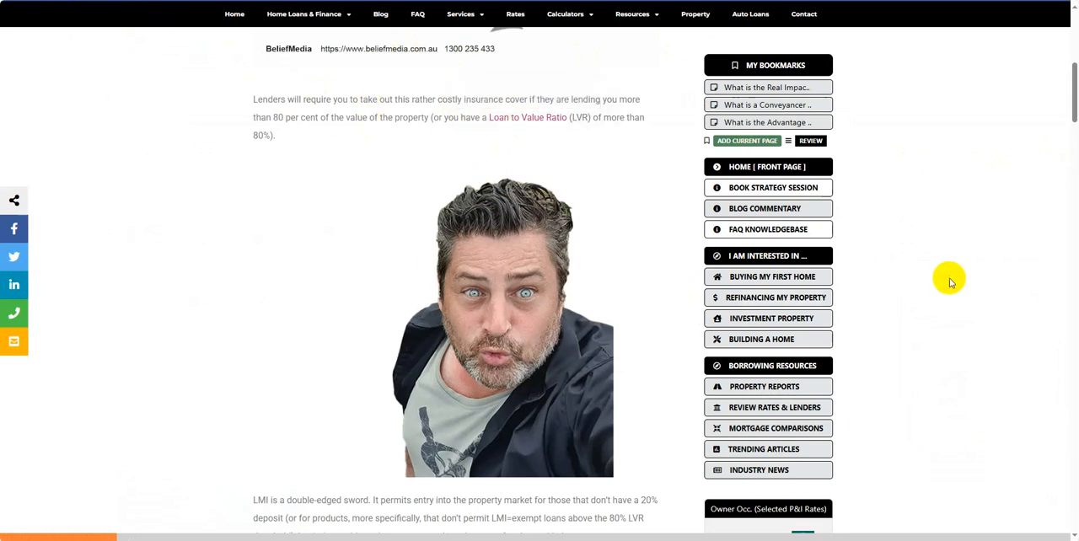
scroll(947, 279, "down", 3)
scroll(429, 139, "up", 2)
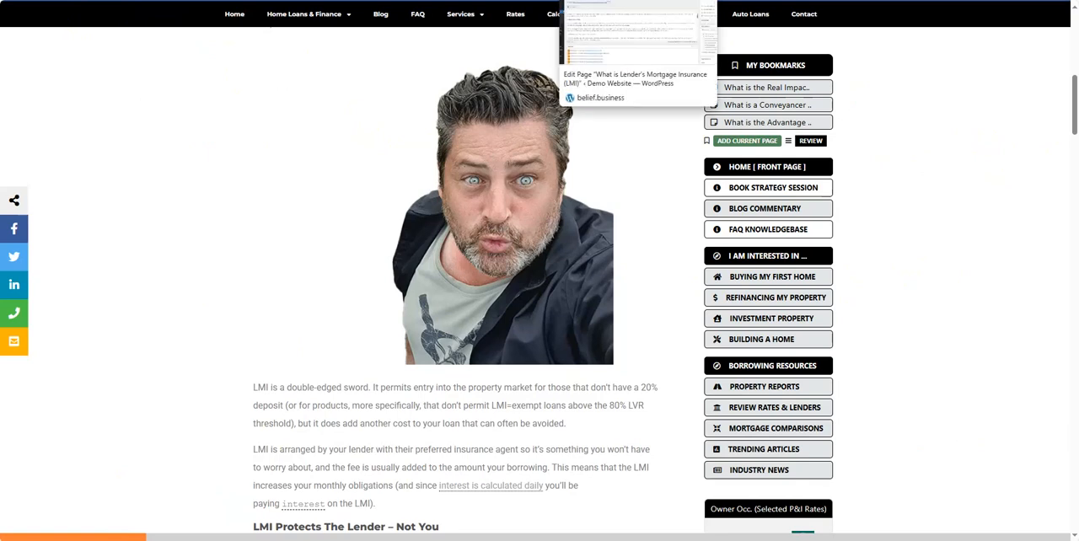
- Replace the numeric ID in the image shortcode with "profile", update the FAQ page and reload its published version
left_click(619, 0)
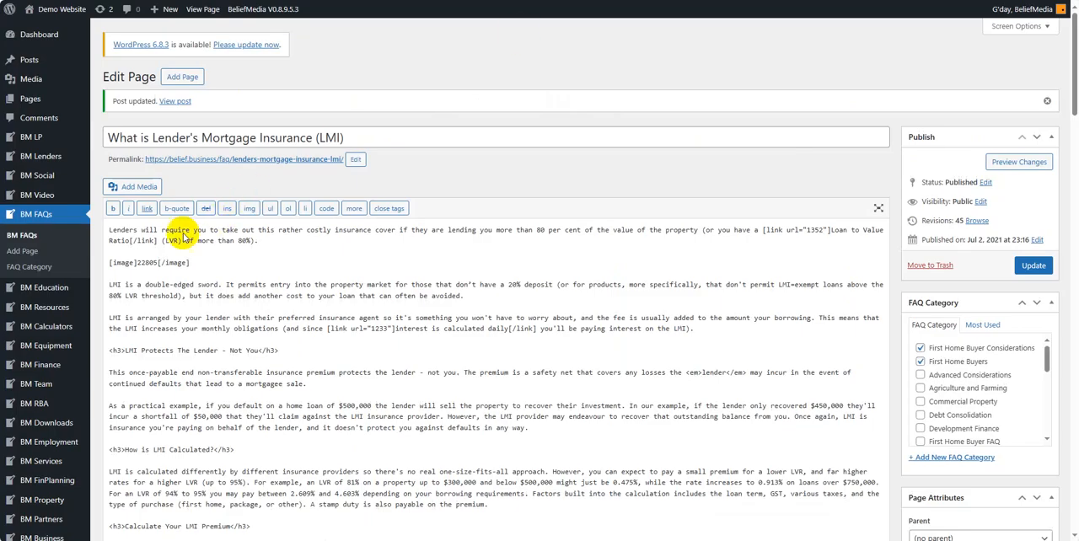
left_click_drag(137, 263, 157, 263)
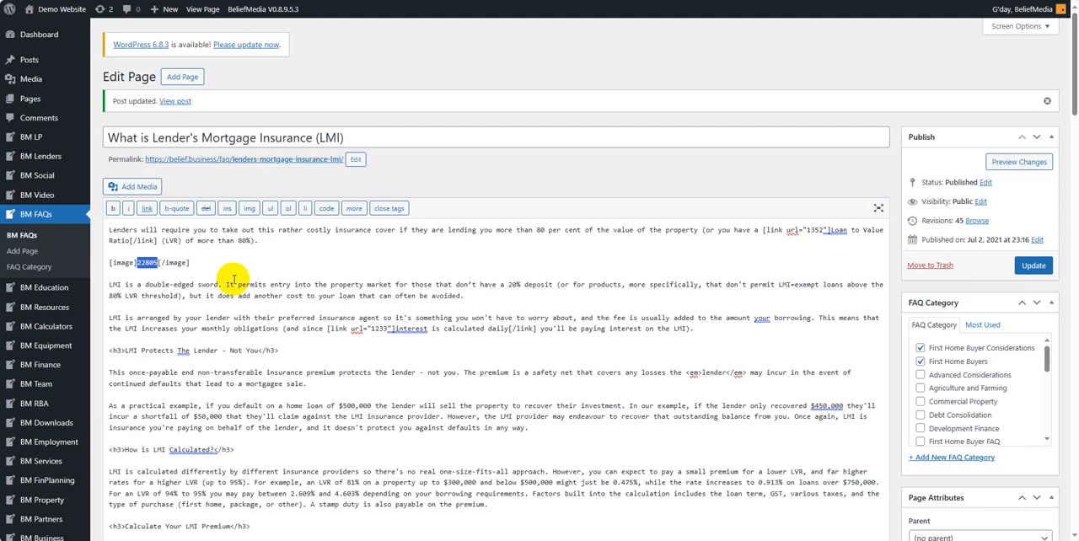
left_click(198, 263)
left_click_drag(137, 263, 160, 263)
left_click(158, 265)
mouse_move(138, 263)
left_mouse_down()
mouse_move(158, 263)
mouse_move(134, 263)
left_mouse_up()
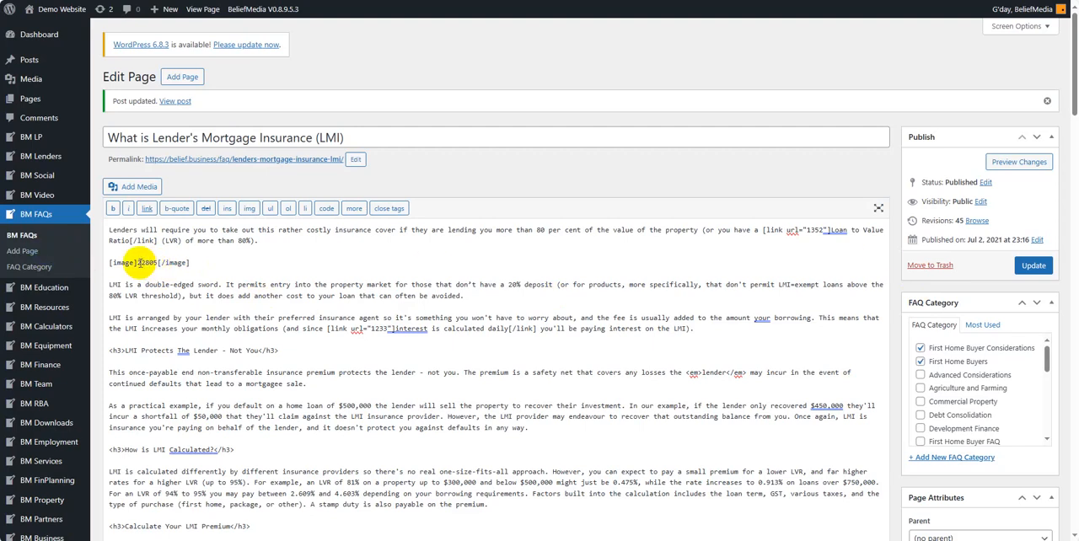
left_click_drag(135, 263, 157, 263)
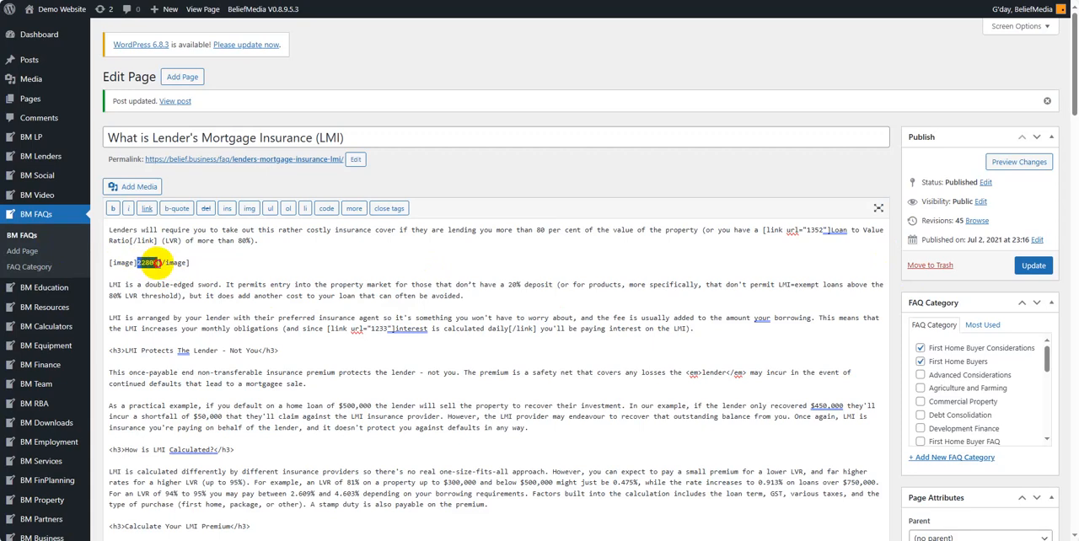
type("profile")
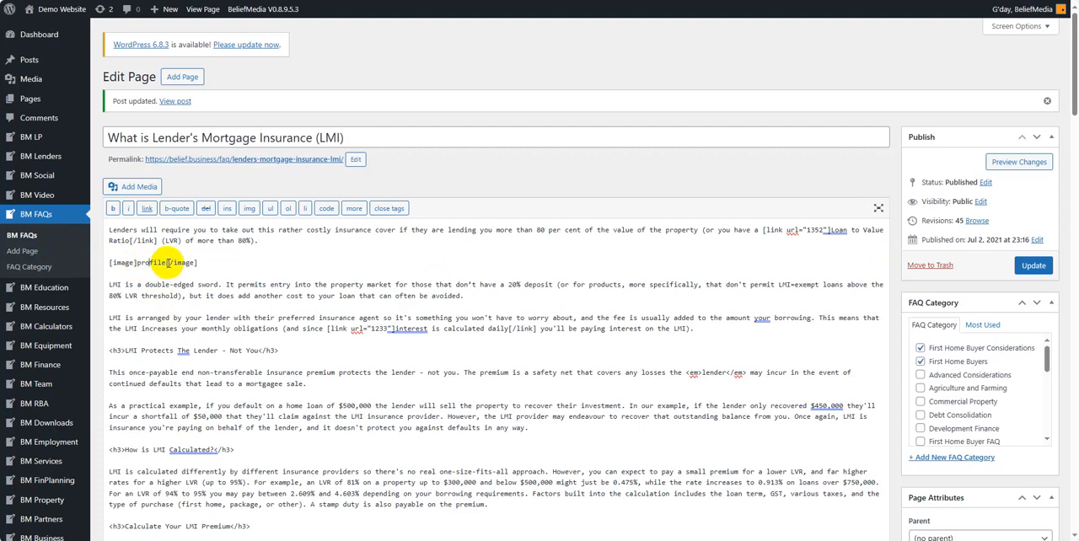
left_click(1027, 267)
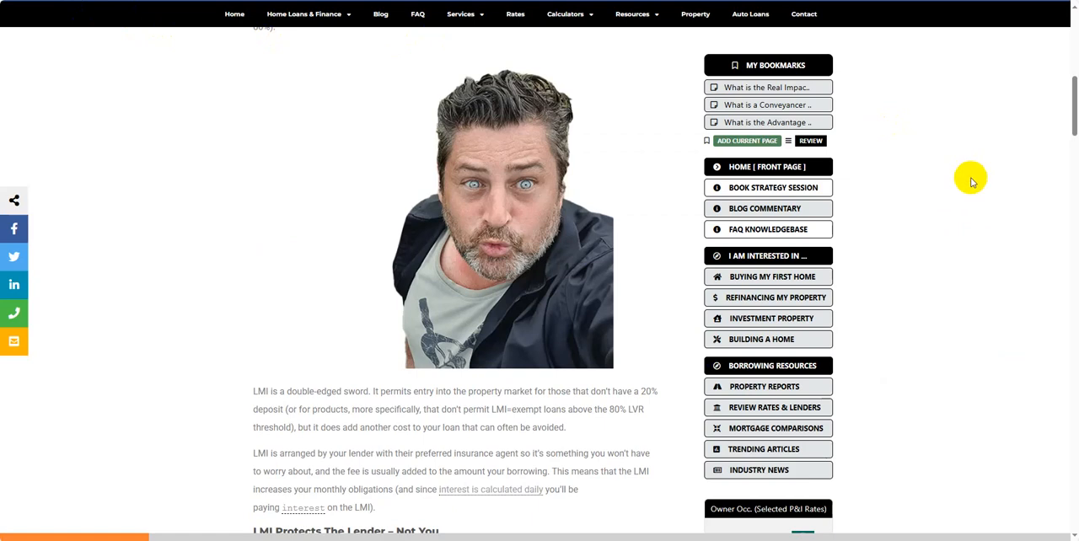
key("F5")
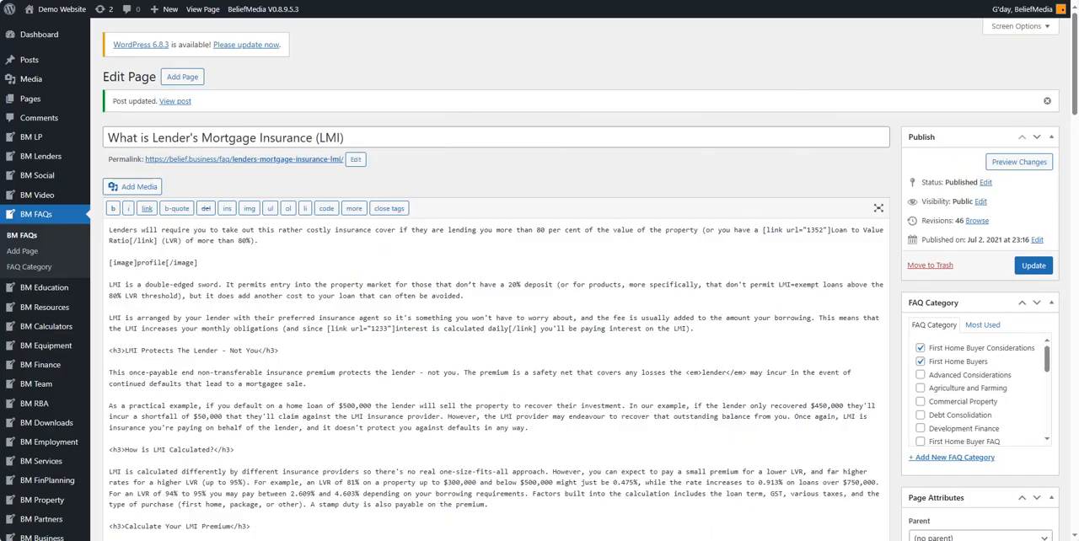
- Change the shortcode to [image]square[/image], update the FAQ page and check its published version
double_click(152, 263)
type("square")
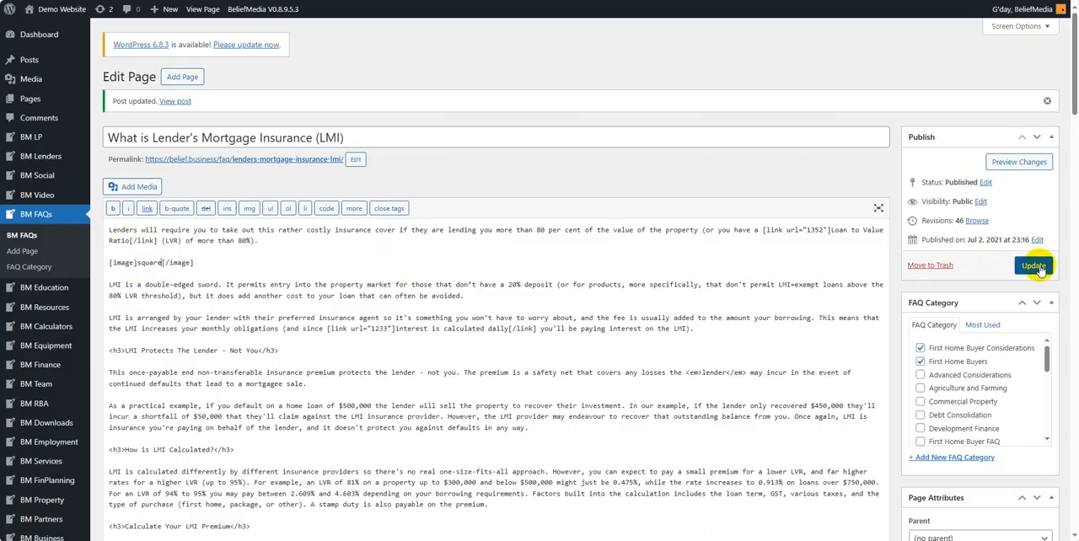
left_click(1033, 265)
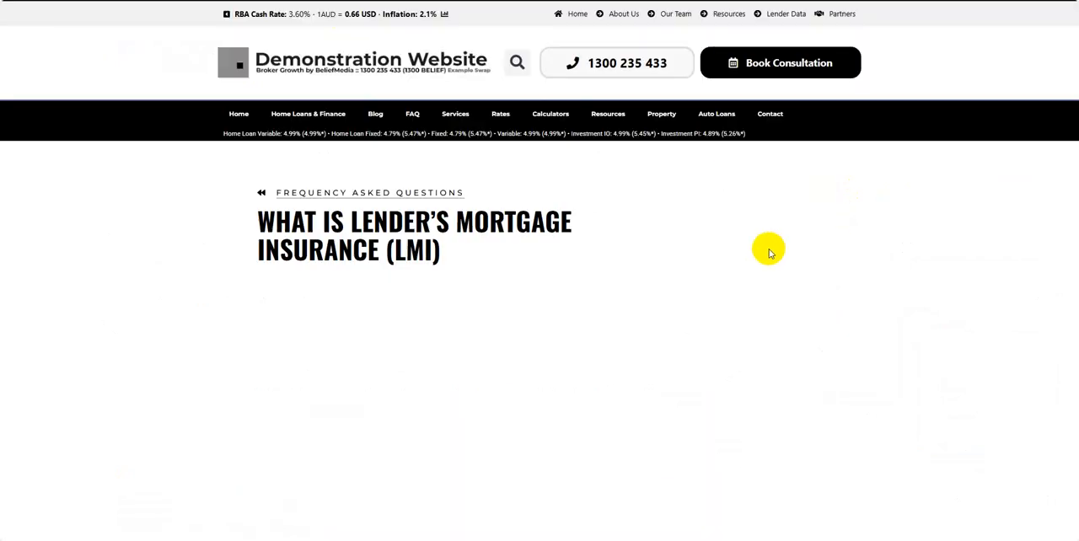
scroll(381, 258, "up", 2)
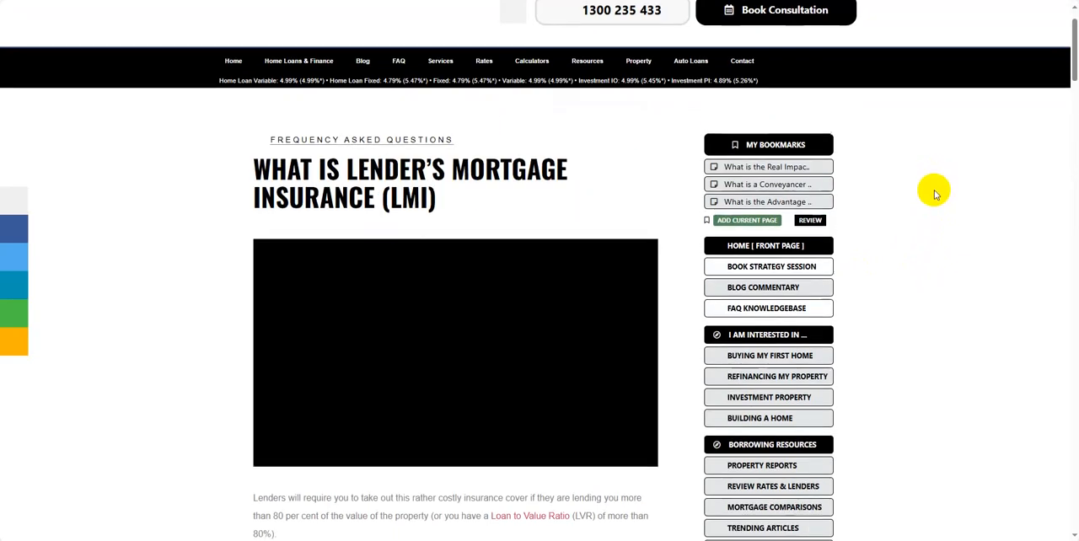
scroll(936, 187, "down", 4)
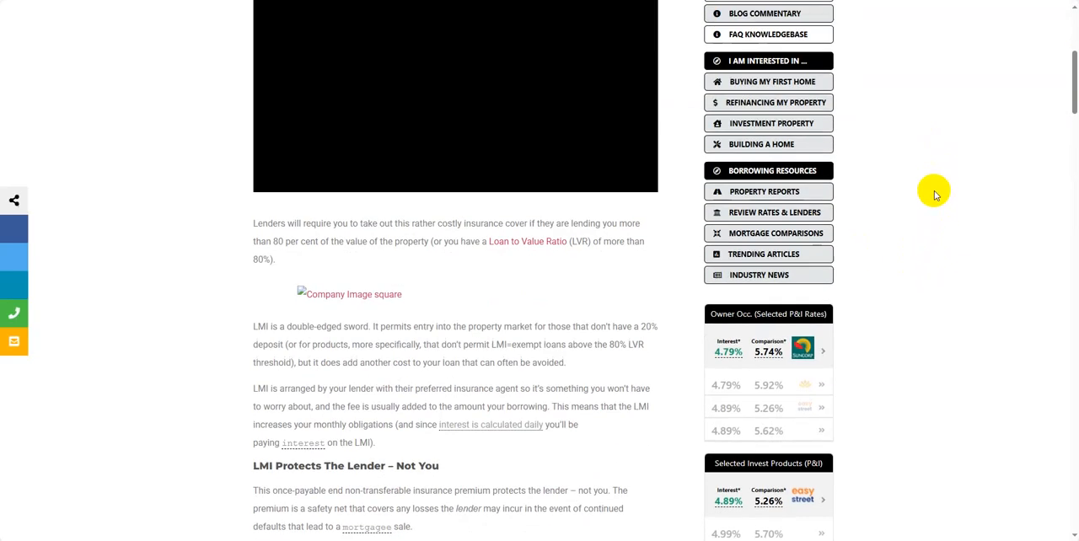
scroll(337, 244, "down", 1)
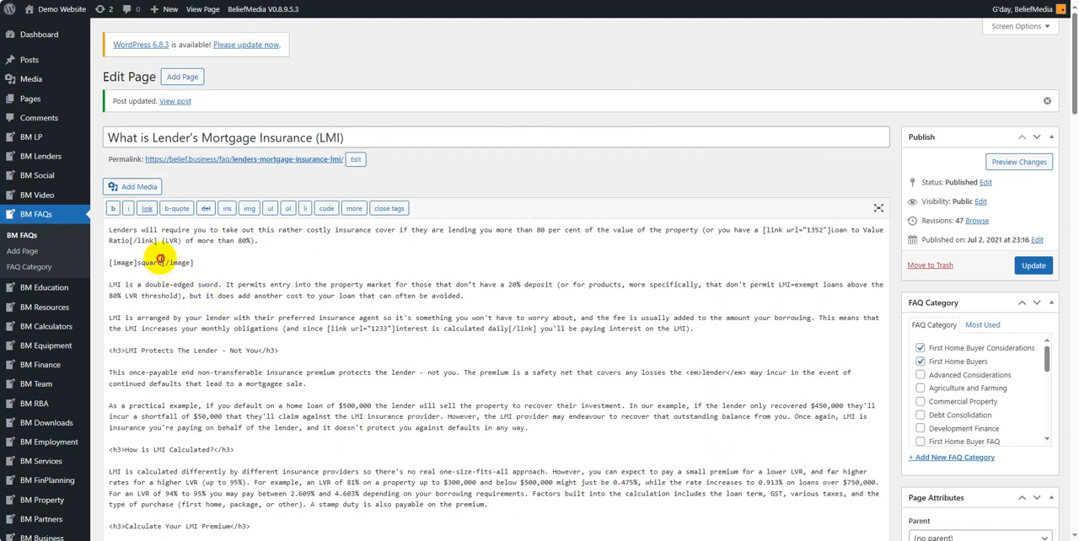
- Remove the image shortcode and its extra blank line from the FAQ content, and update the page
left_click_drag(162, 263, 136, 262)
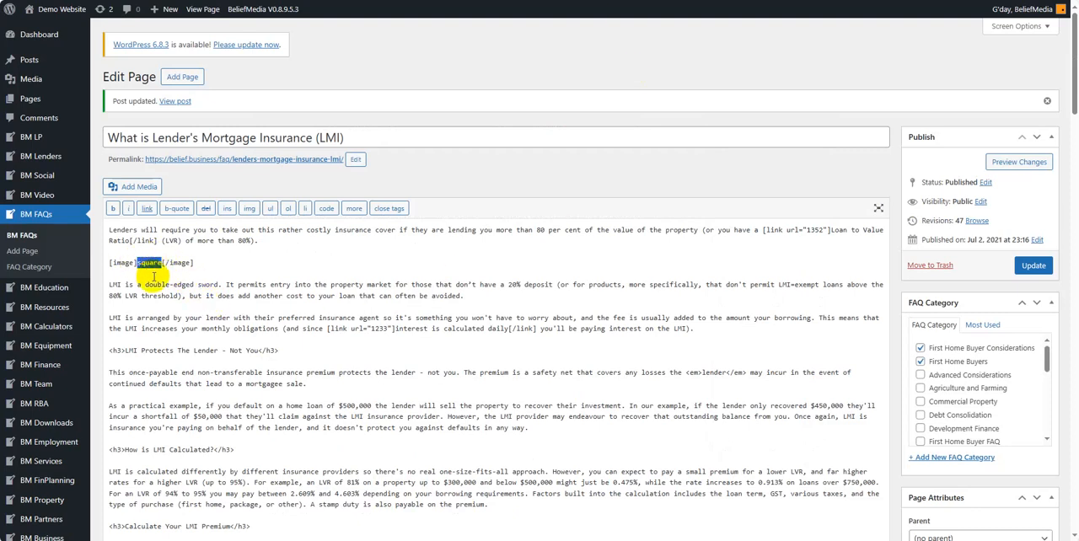
key("BackSpace")
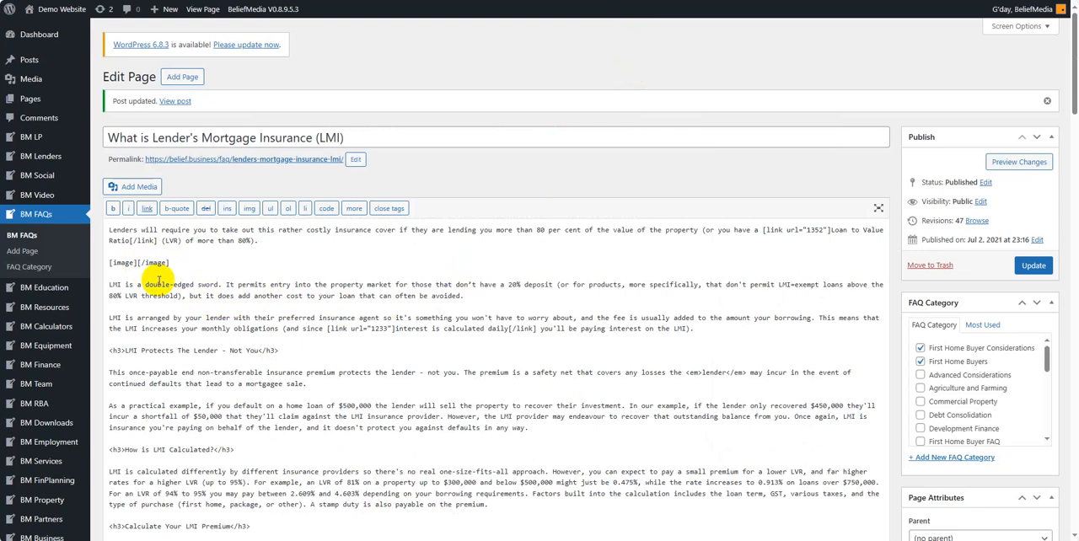
left_click_drag(174, 264, 96, 261)
key("BackSpace")
key("BackSpace")
key("BackSpace")
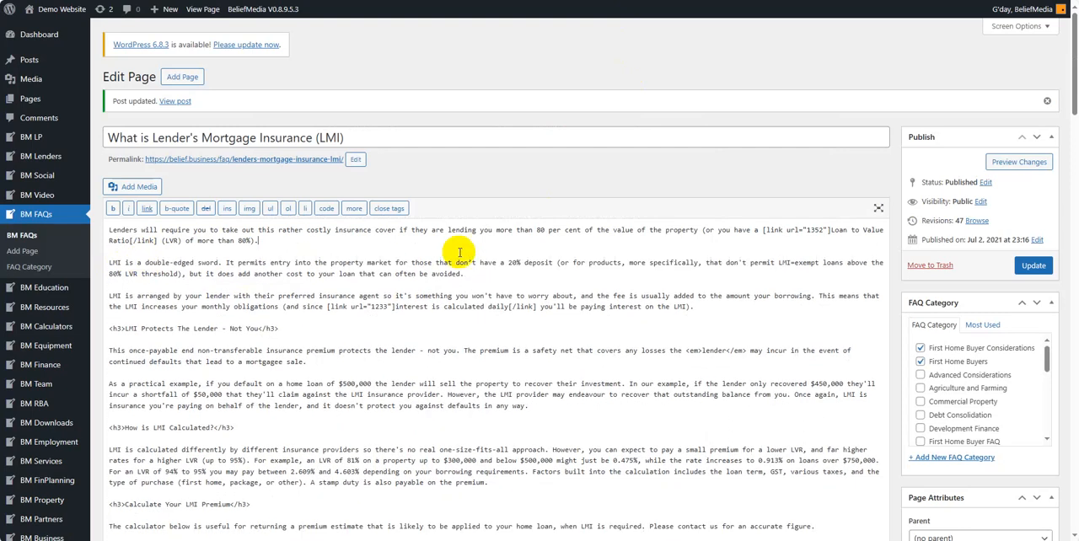
left_click(1031, 266)
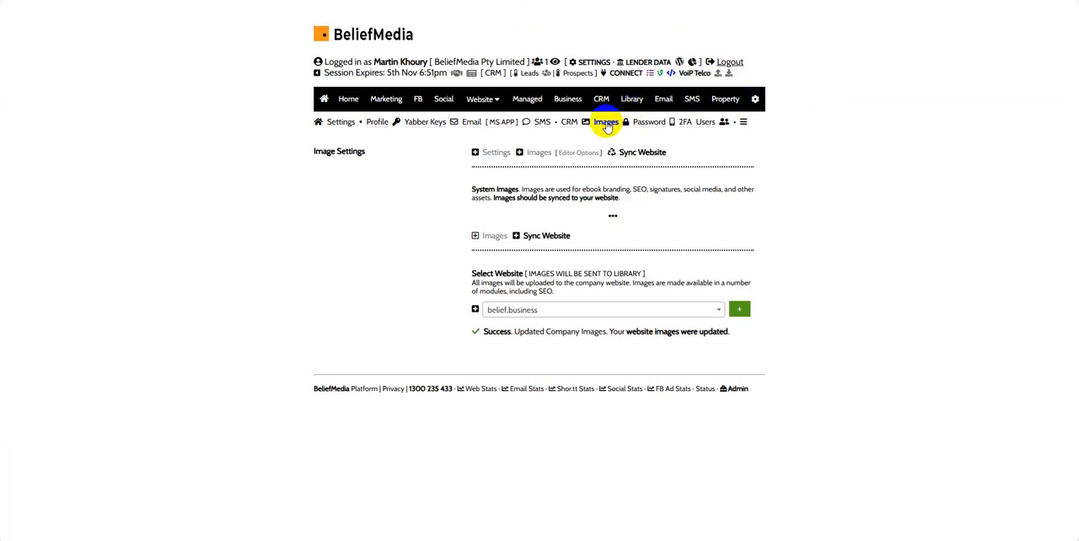
- Return from the website sync settings to the system image upload page and select the SEO image type
left_click(492, 235)
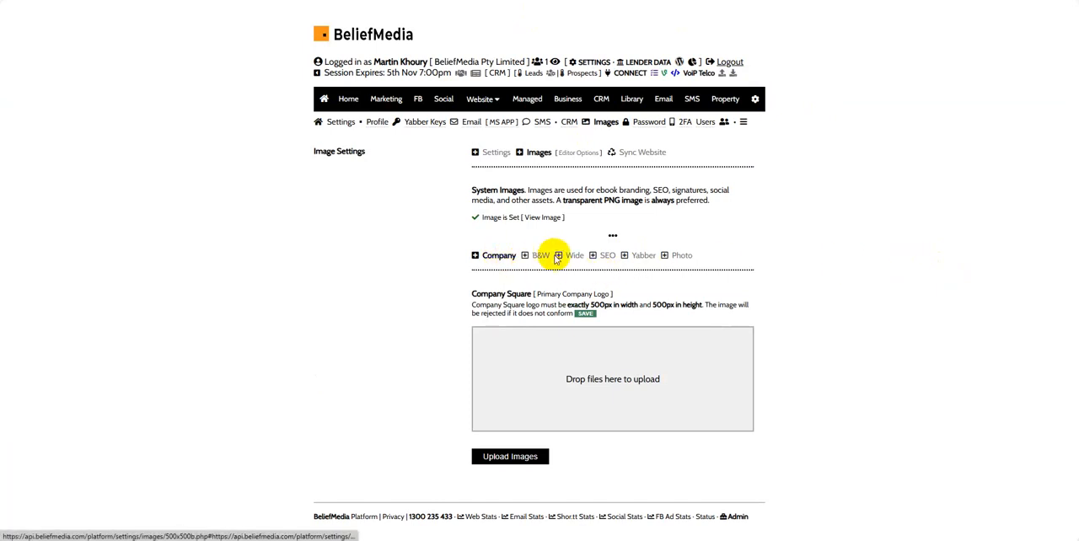
double_click(613, 255)
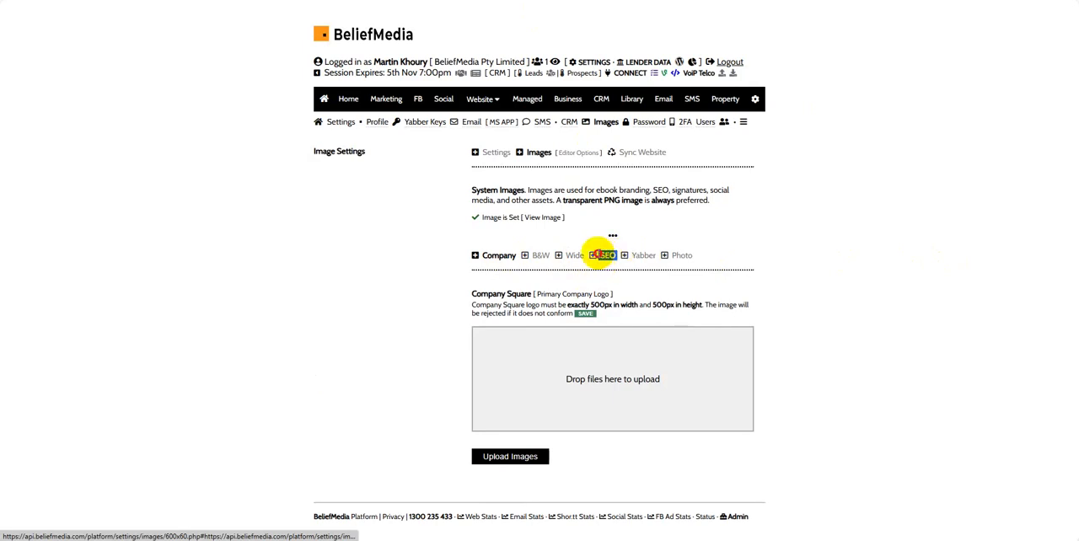
left_click_drag(598, 256, 814, 255)
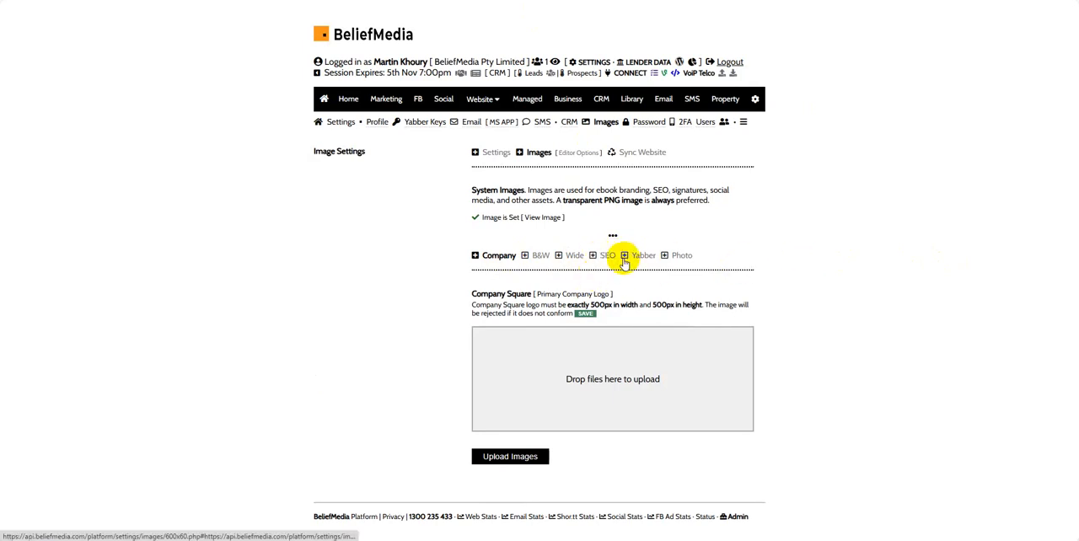
double_click(607, 255)
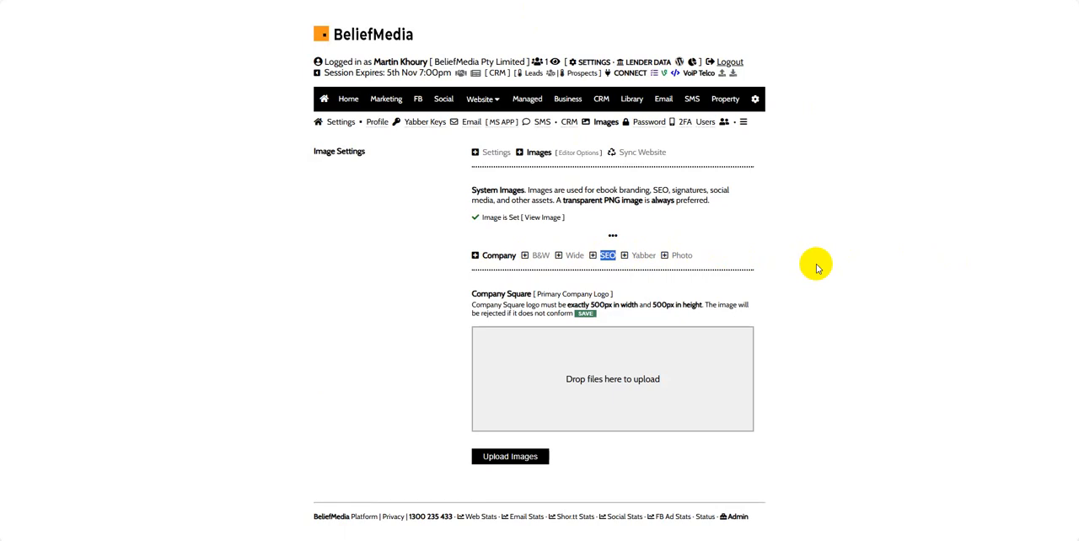
left_click(849, 277)
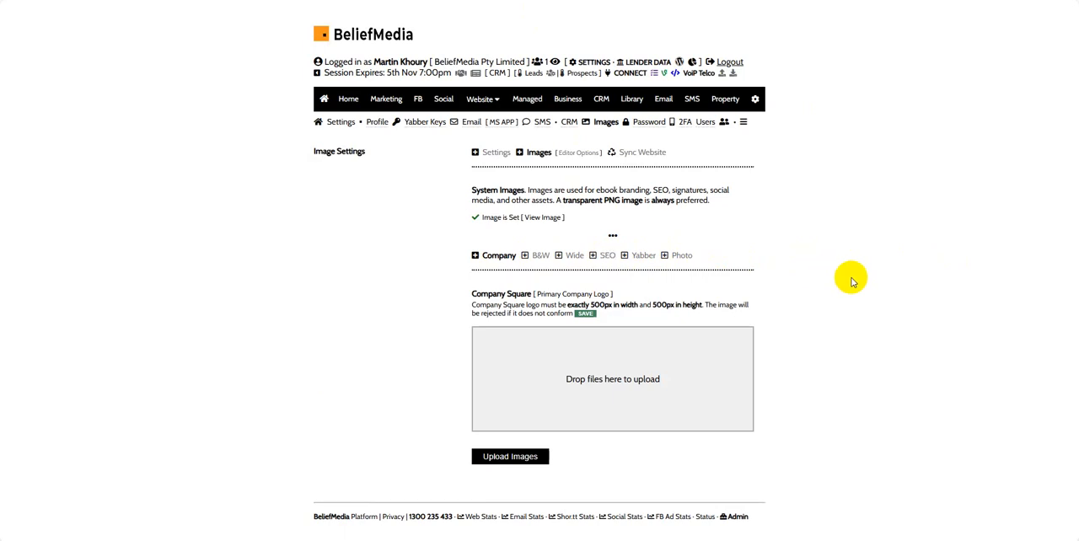
left_click(608, 256)
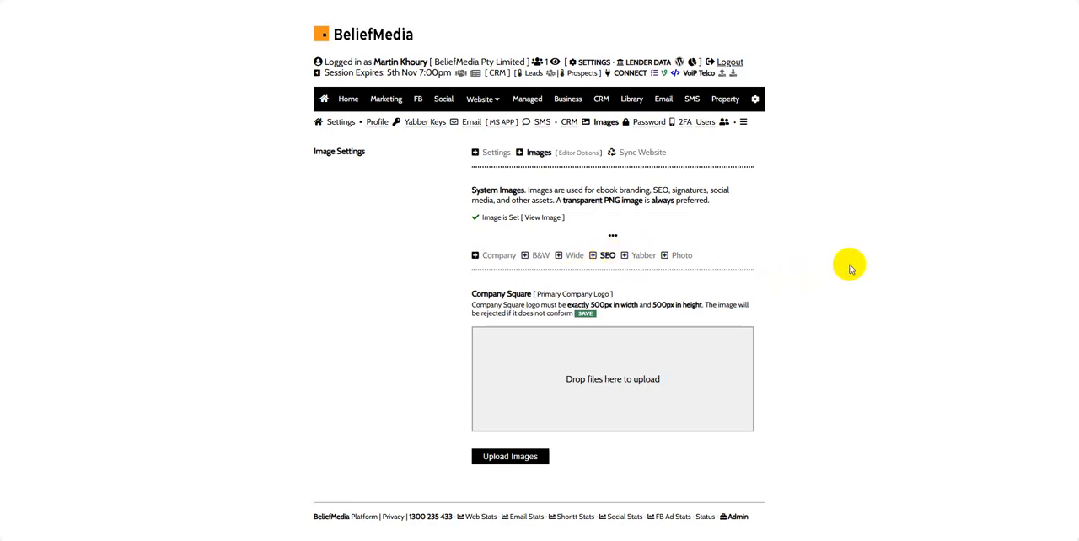